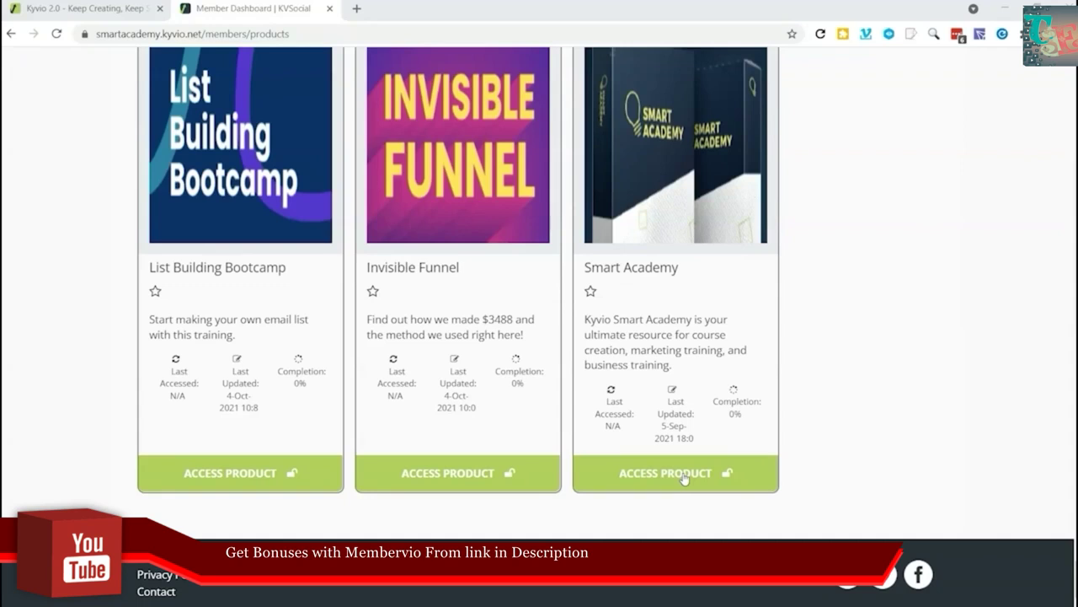
- Access the Smart Academy product in the member area and scroll down its modules
left_click(684, 475)
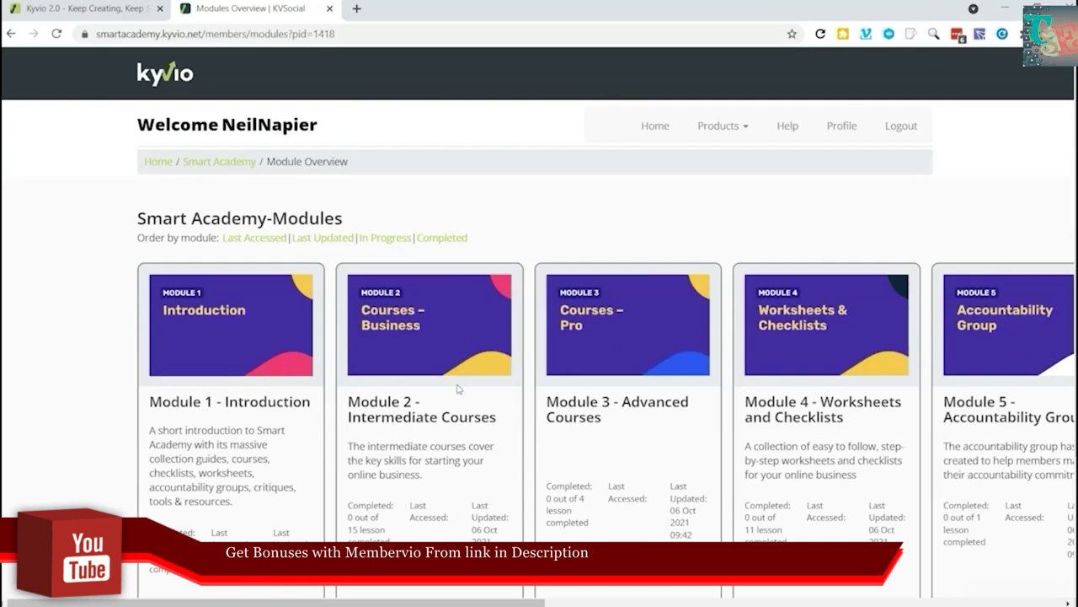
scroll(457, 389, "down", 2)
- Start the Module 2 Intermediate Courses lessons, read through the lesson and give it a star rating
left_click(417, 481)
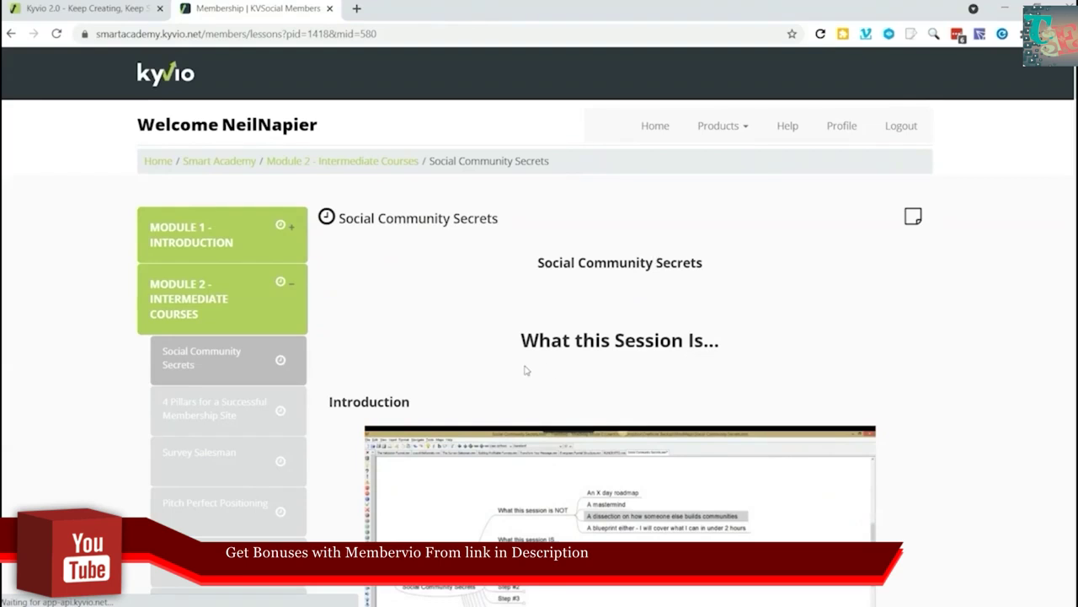
scroll(524, 369, "down", 3)
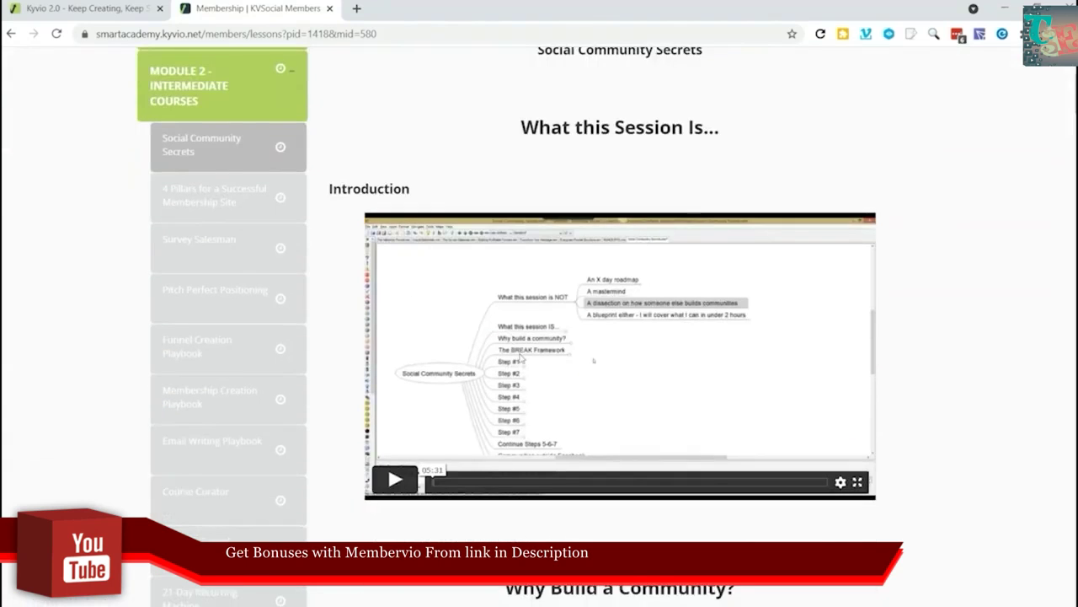
scroll(521, 357, "down", 1)
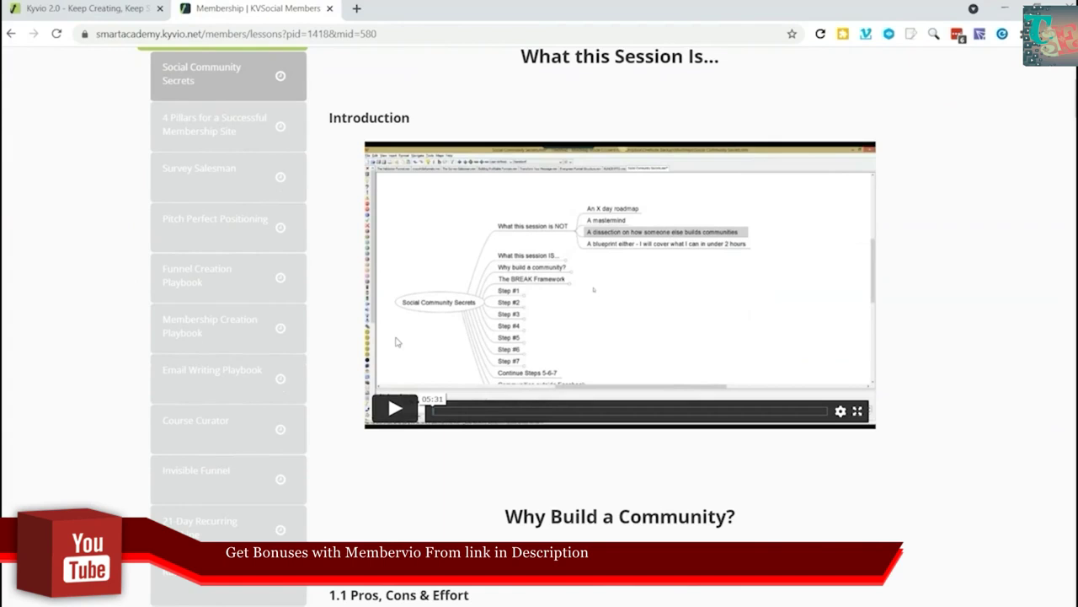
scroll(228, 385, "up", 4)
scroll(215, 283, "down", 3)
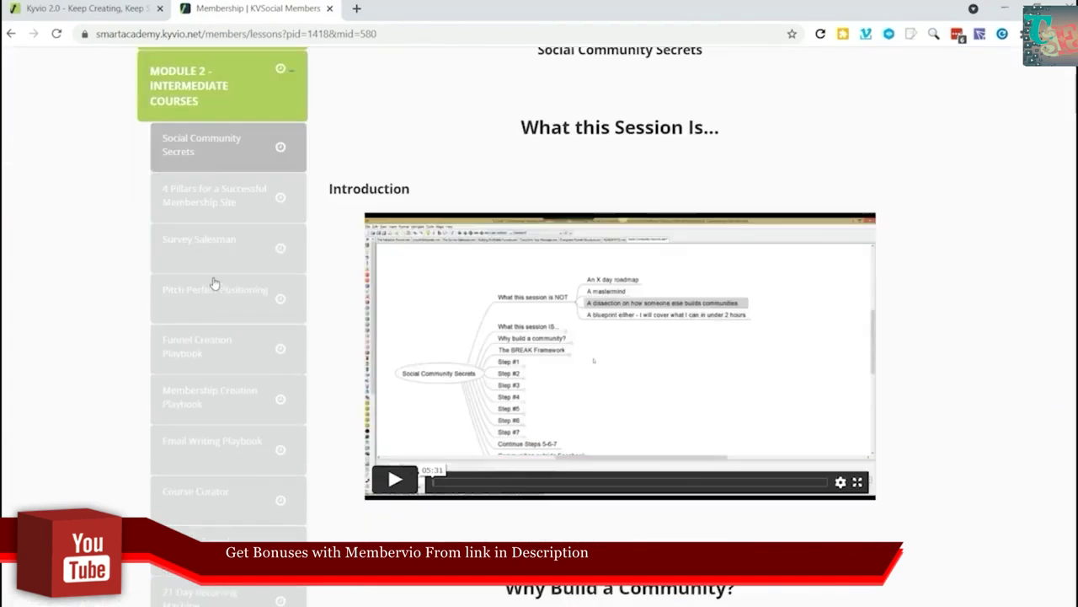
scroll(215, 283, "down", 4)
scroll(228, 287, "down", 1)
scroll(253, 287, "down", 3)
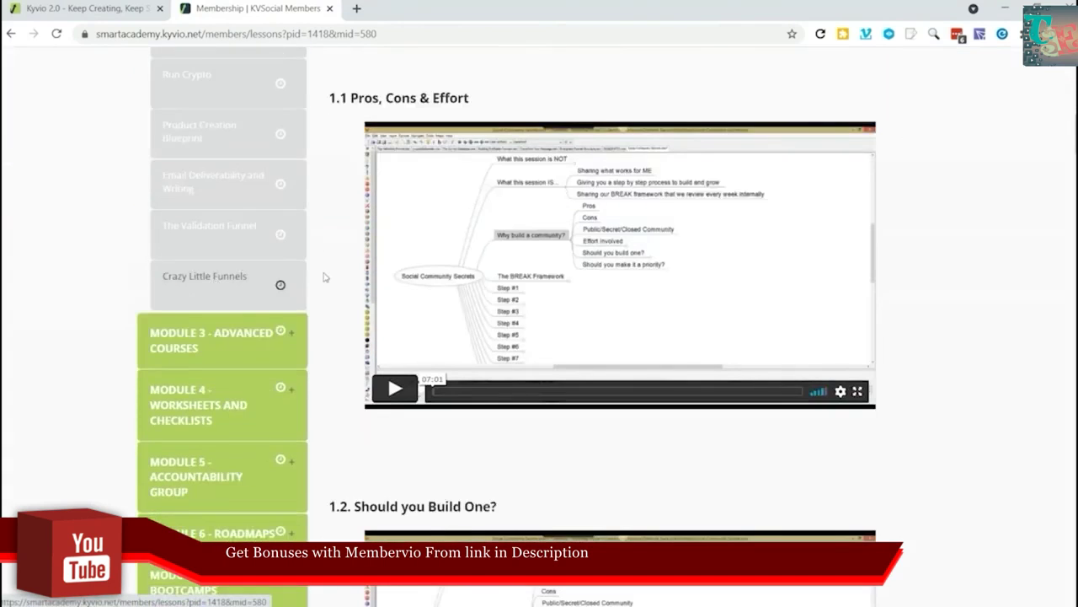
scroll(687, 356, "down", 5)
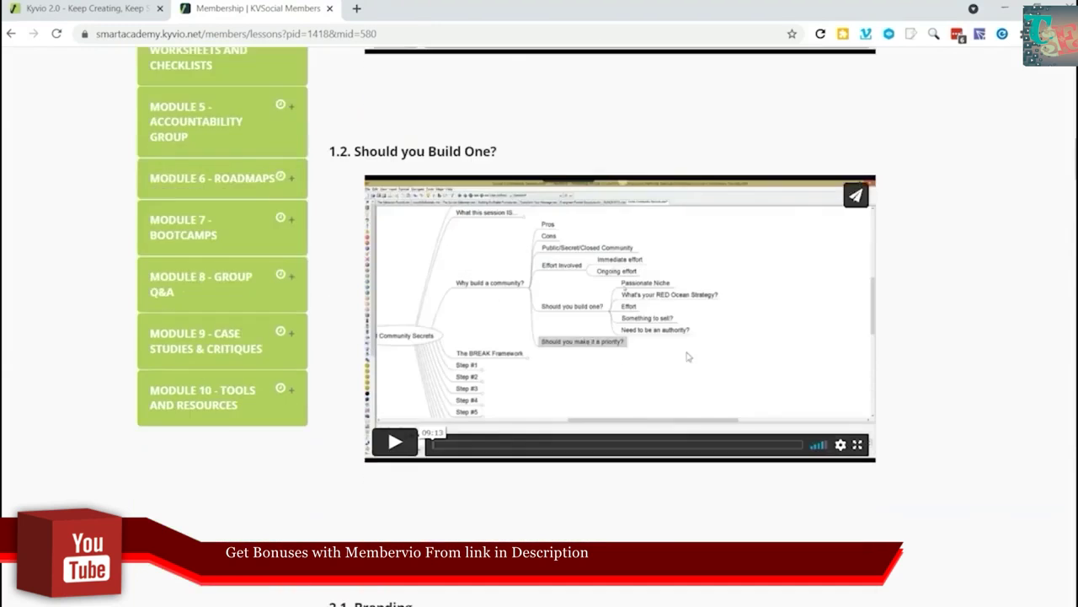
scroll(461, 270, "down", 4)
scroll(353, 345, "up", 6)
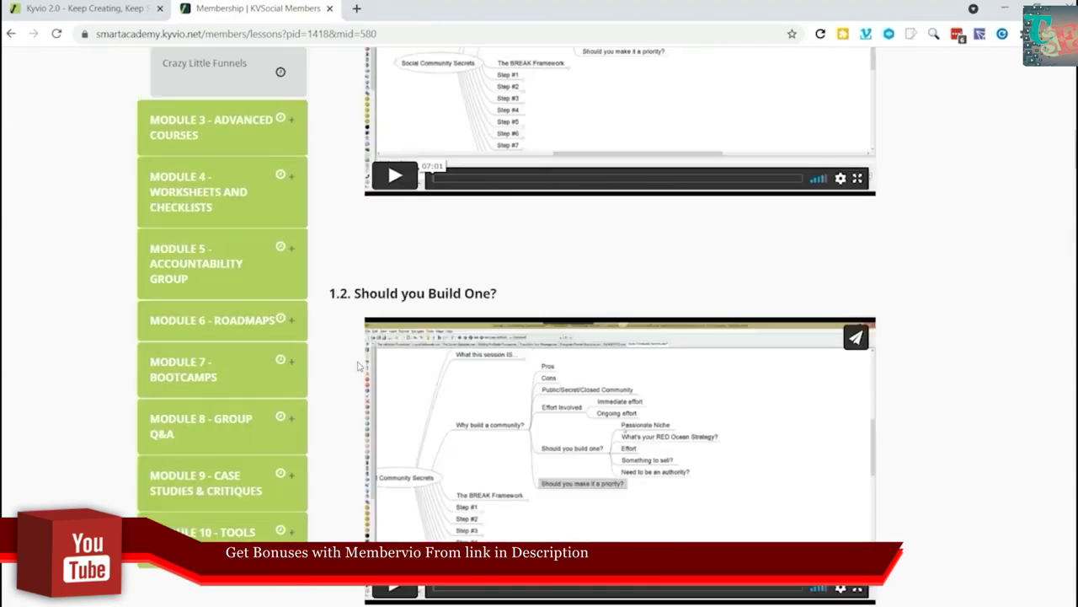
scroll(358, 367, "up", 1)
scroll(357, 379, "down", 5)
scroll(353, 196, "up", 3)
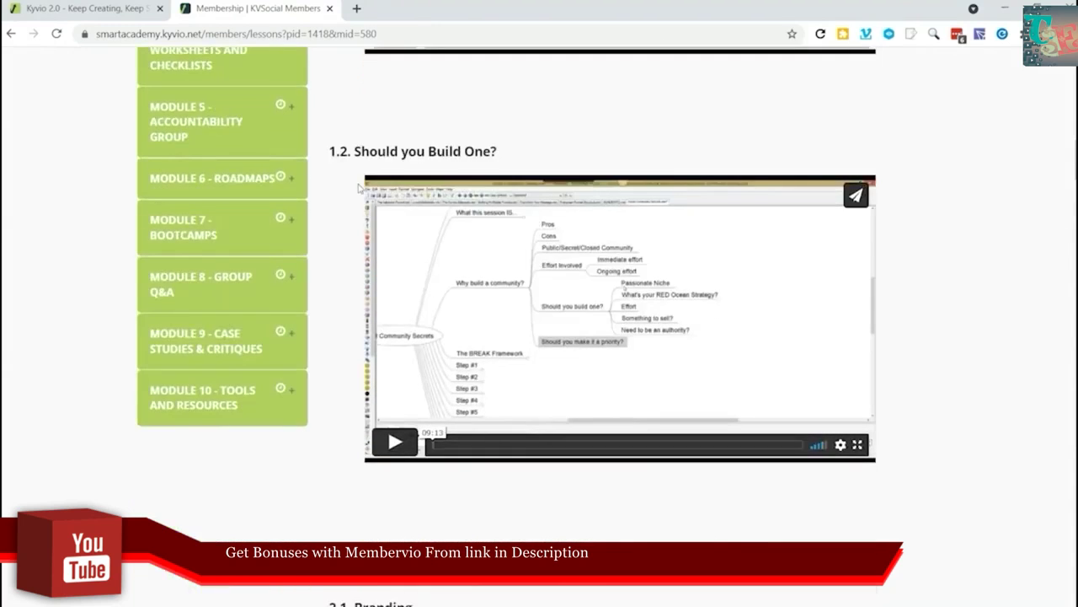
scroll(358, 219, "down", 5)
scroll(348, 275, "down", 10)
scroll(348, 275, "down", 7)
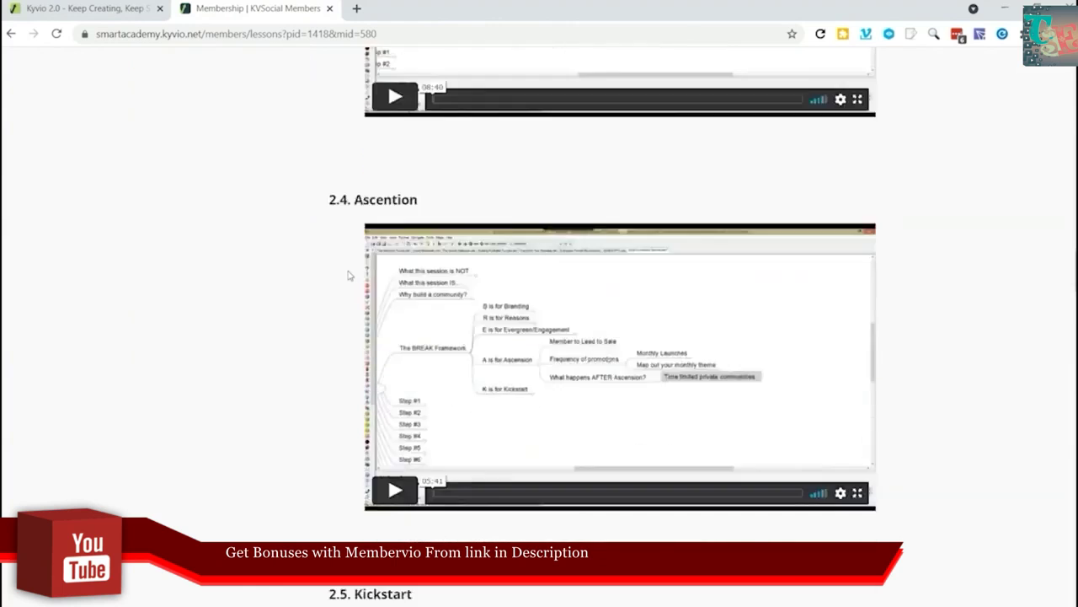
scroll(348, 275, "down", 8)
scroll(349, 275, "down", 4)
scroll(348, 275, "down", 1)
scroll(334, 267, "down", 5)
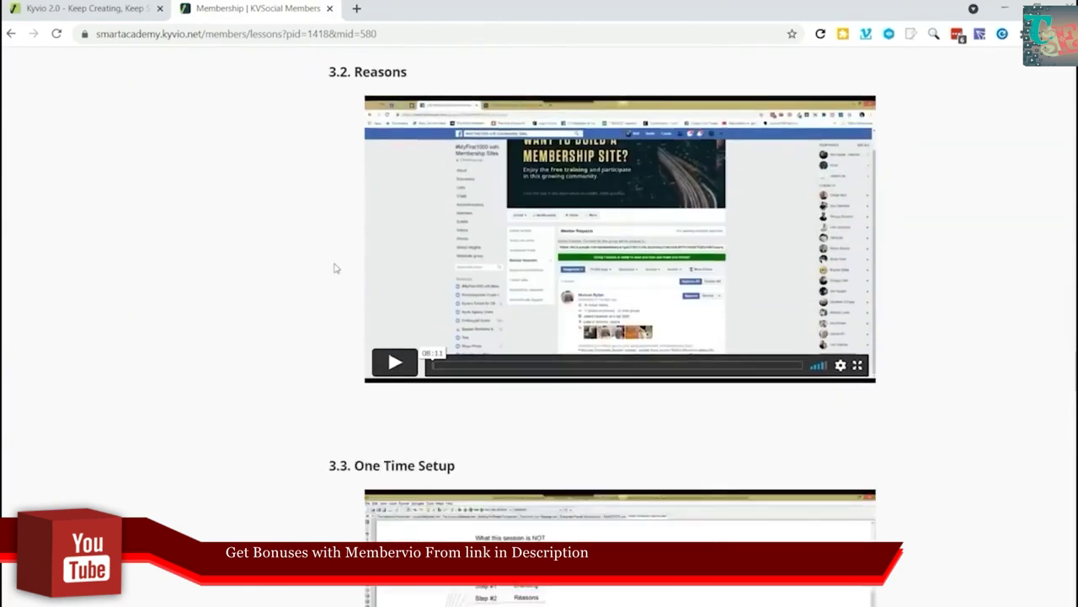
scroll(335, 268, "down", 9)
scroll(335, 268, "down", 4)
scroll(335, 267, "down", 6)
scroll(335, 267, "down", 7)
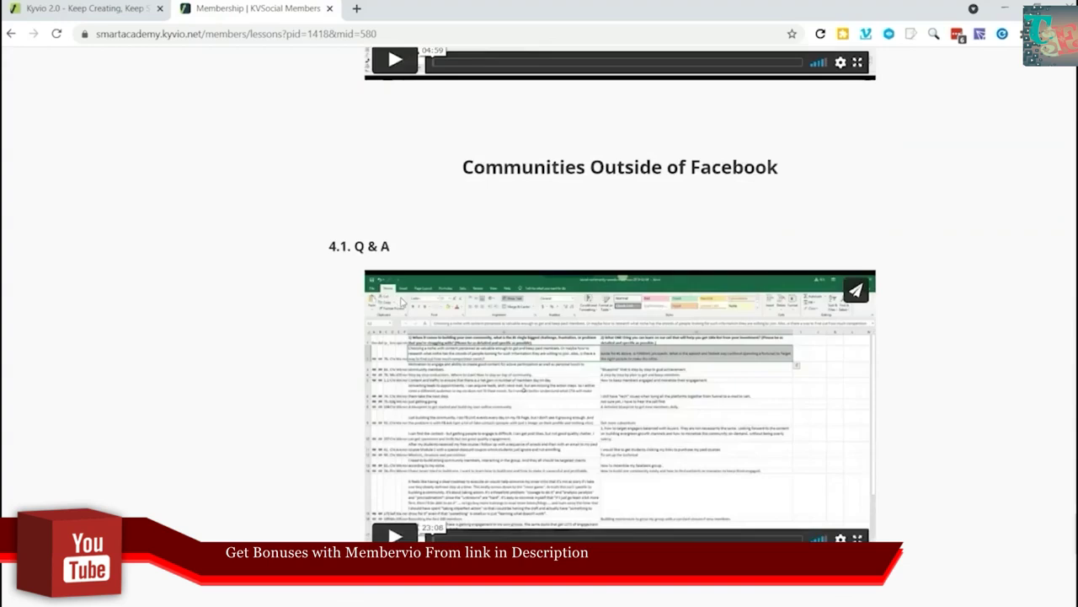
scroll(335, 268, "down", 2)
scroll(655, 346, "down", 4)
scroll(662, 387, "down", 1)
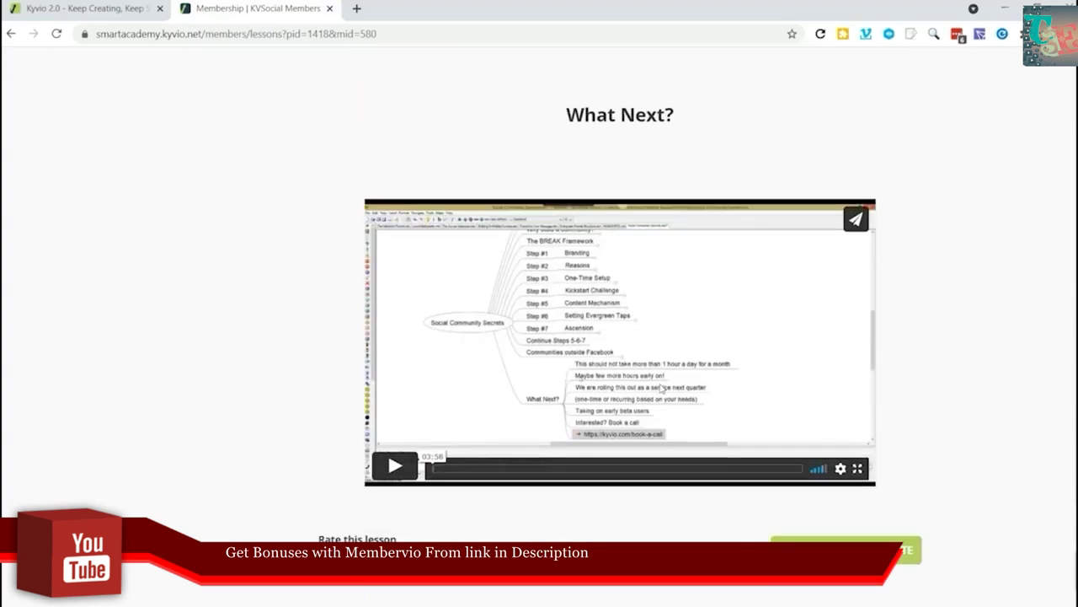
scroll(663, 387, "down", 2)
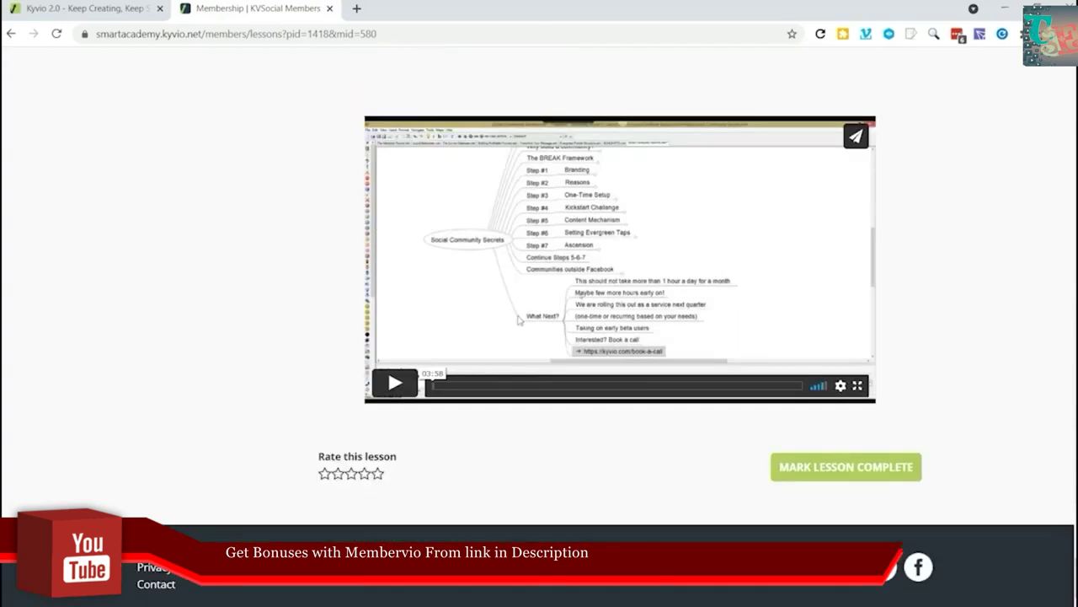
left_click(369, 473)
- Expand Module 3 and preview the MyFirst1000 5-Day Course lesson
scroll(746, 436, "up", 10)
scroll(505, 396, "up", 10)
scroll(206, 355, "down", 4)
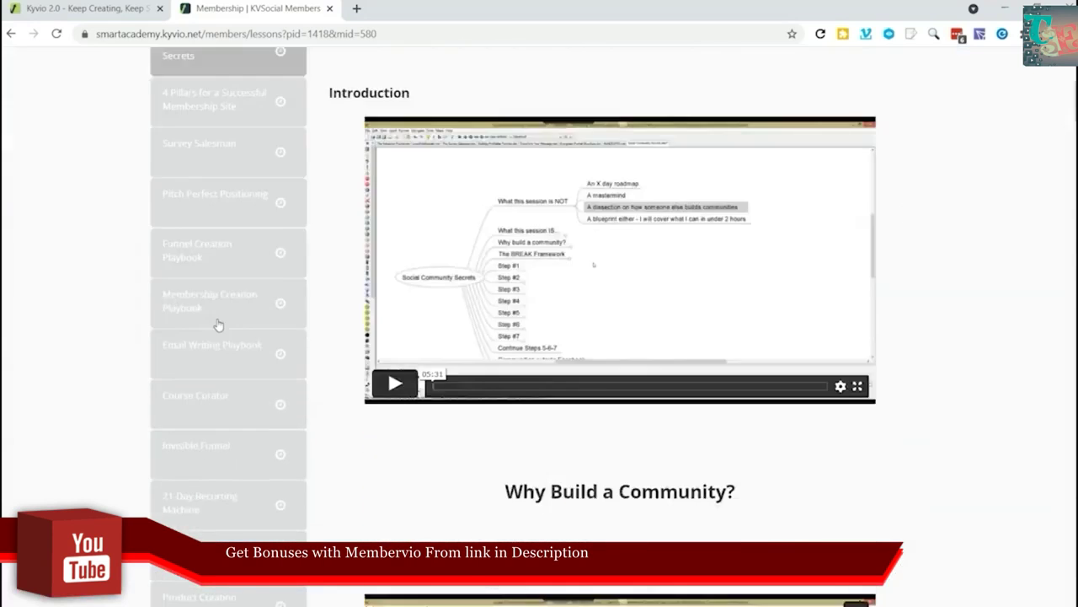
scroll(212, 312, "down", 1)
scroll(215, 294, "down", 1)
left_click(198, 130)
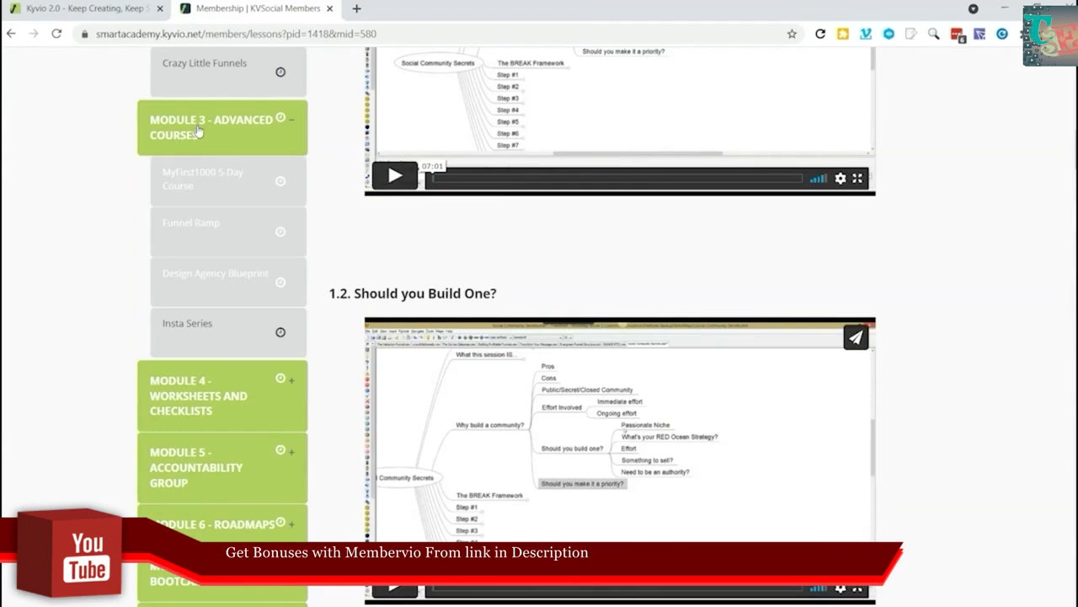
left_click(205, 180)
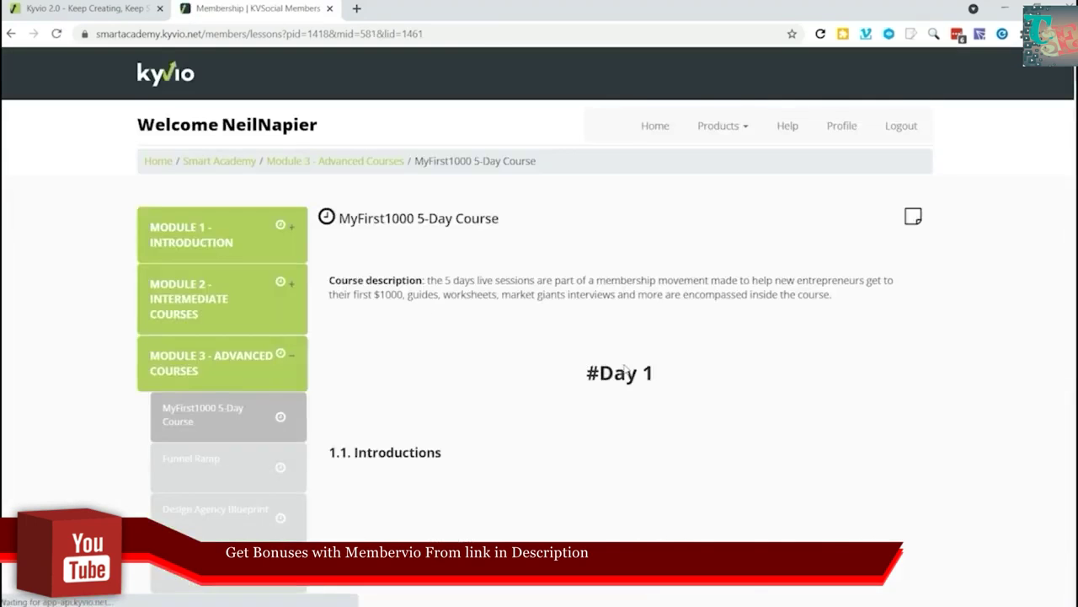
scroll(577, 359, "down", 5)
scroll(579, 371, "down", 2)
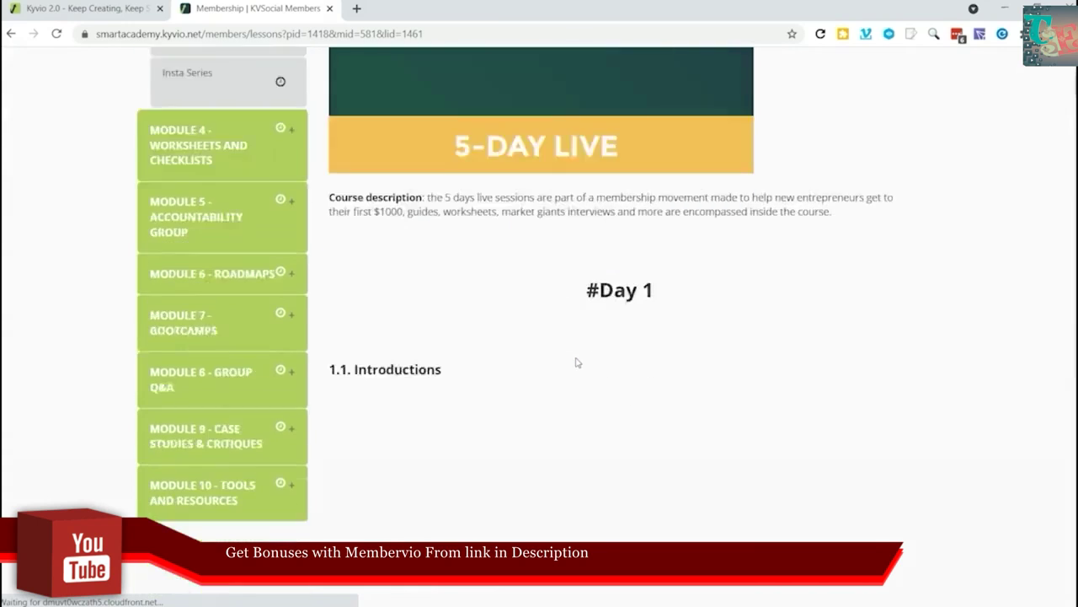
scroll(579, 379, "up", 5)
scroll(592, 379, "down", 1)
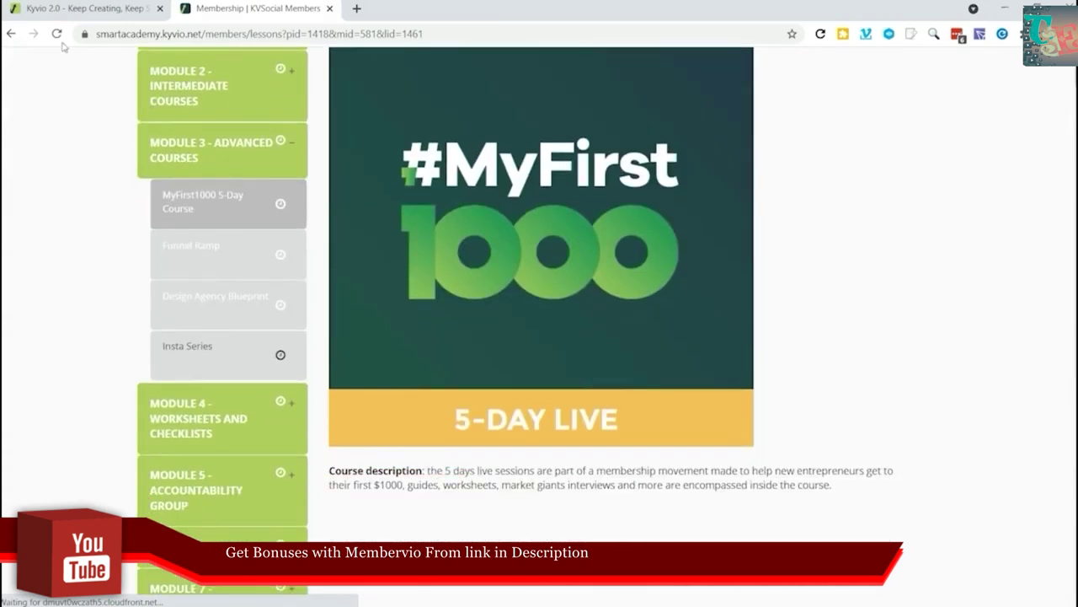
- Start a new Membership Product from the Kyvio product admin
left_click(68, 9)
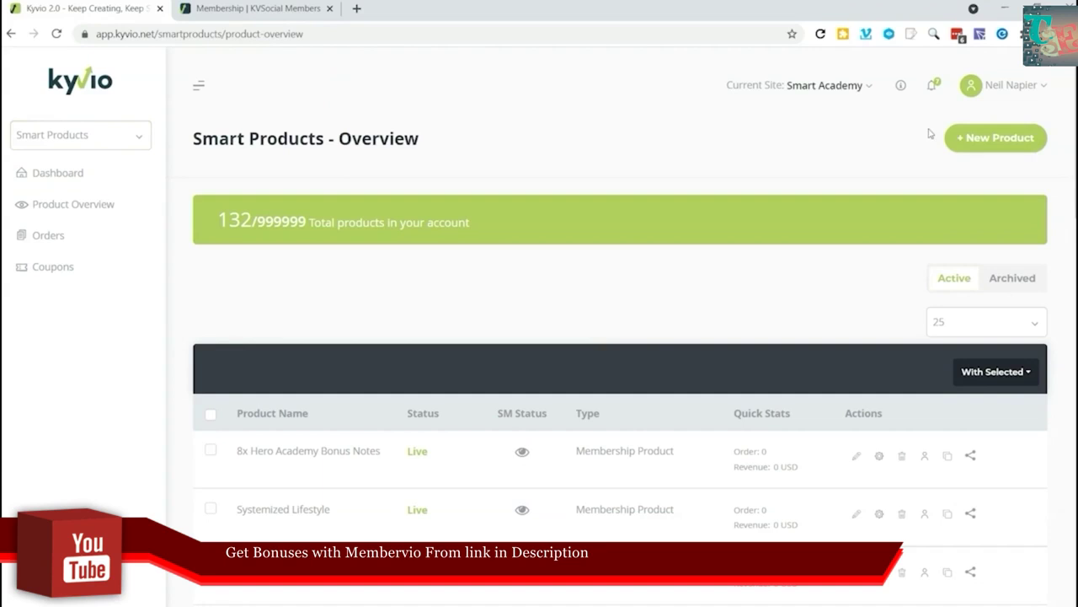
left_click(1004, 140)
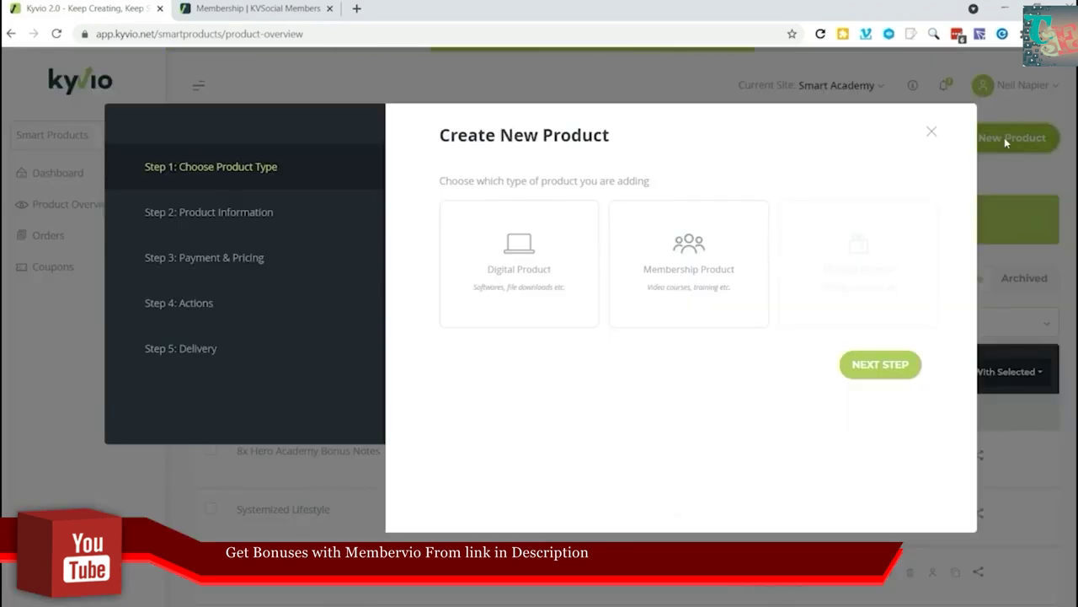
left_click(668, 239)
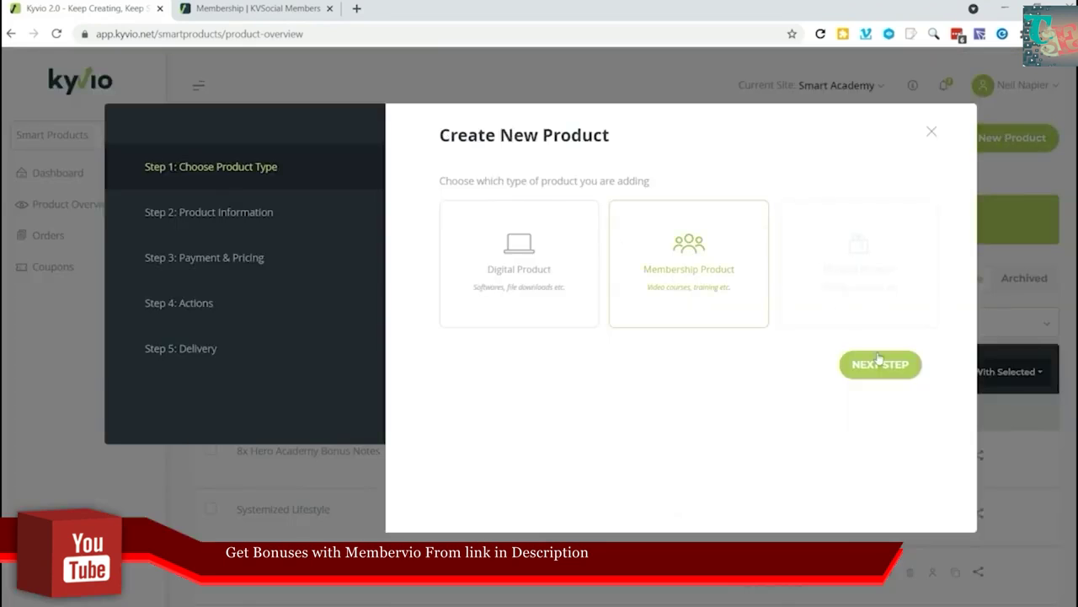
left_click(878, 365)
- Name the product 'Influencer Marketing' and describe it as training on being an influencer in marketing
left_click(671, 212)
type("Influencer Marketing")
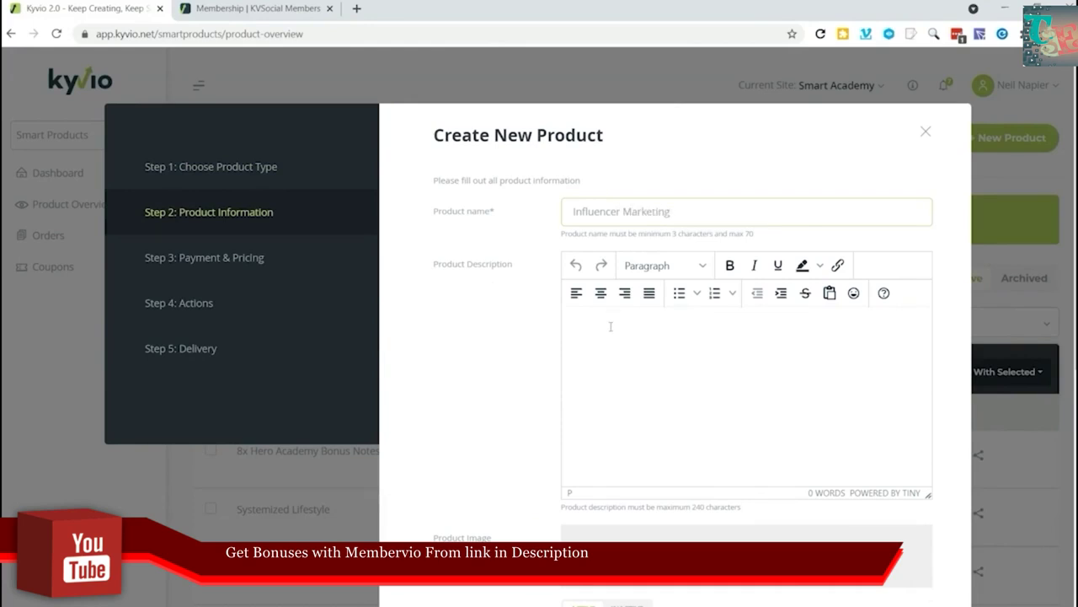
type("This a training on being an influencer in marketings")
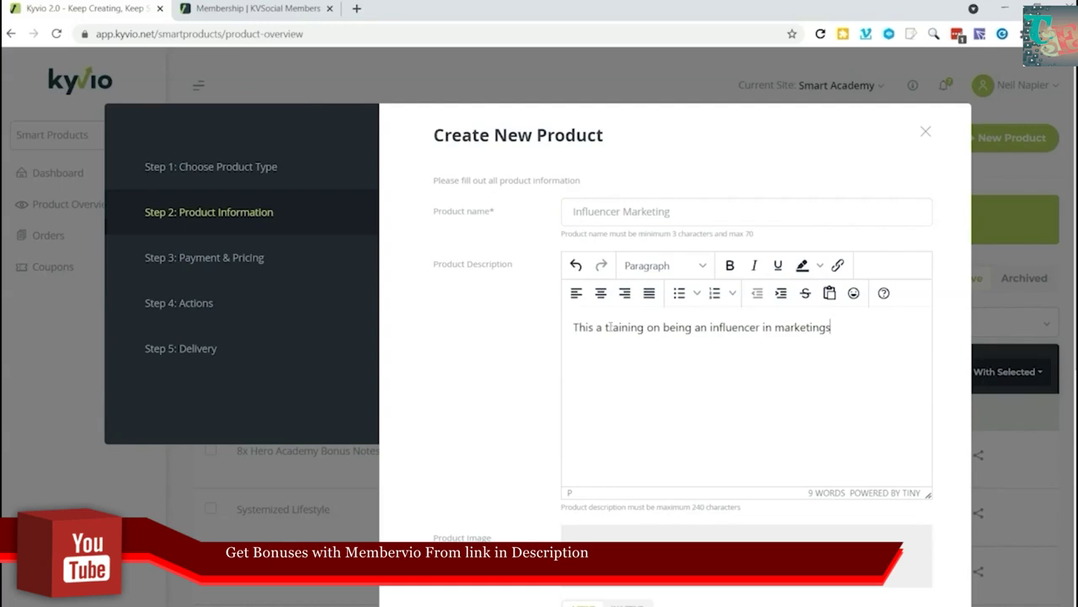
scroll(609, 327, "down", 1)
scroll(661, 323, "down", 2)
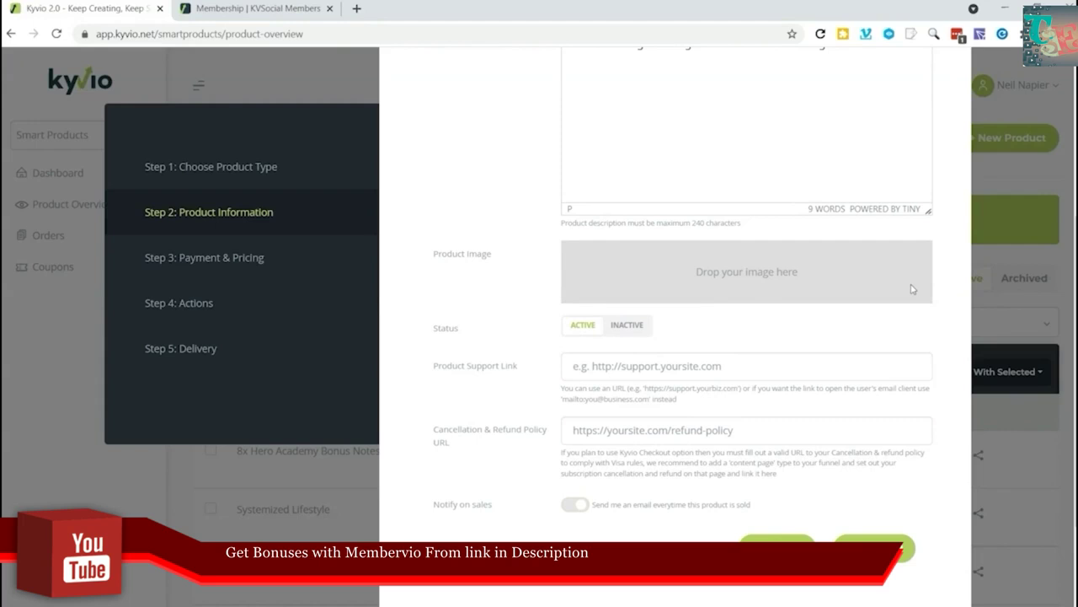
- Upload ims_bundle.png as the product image, trim its left and right edges, and save the crop
left_click(885, 278)
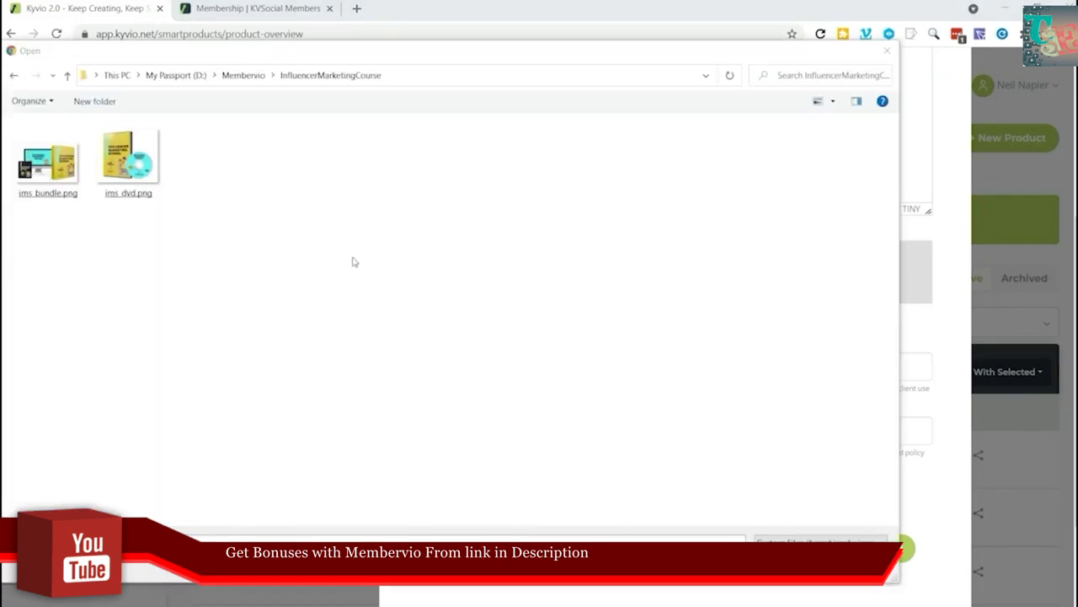
double_click(48, 160)
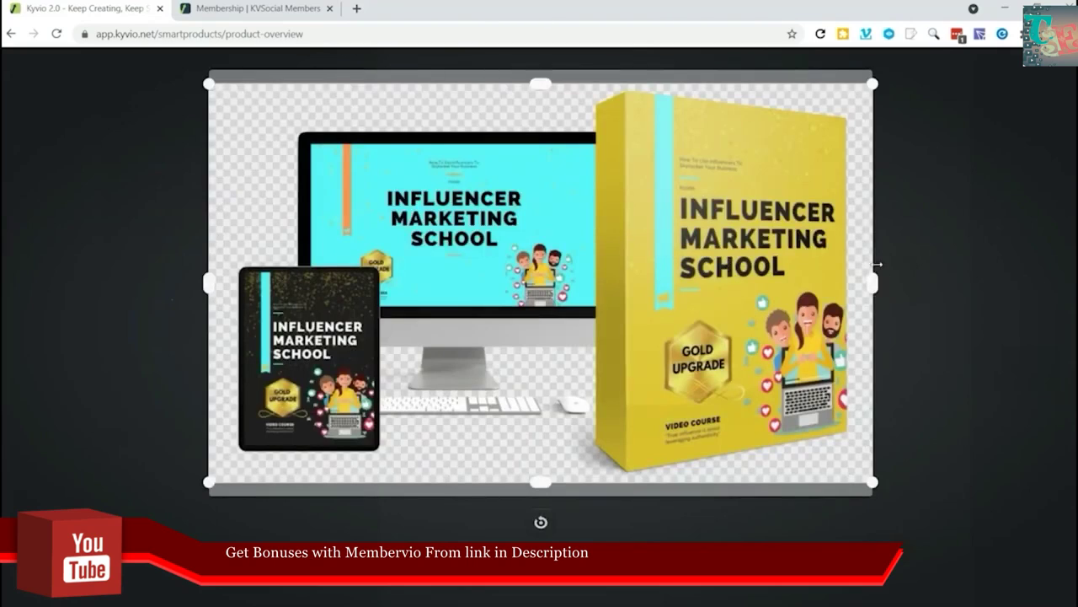
left_click_drag(872, 285, 862, 285)
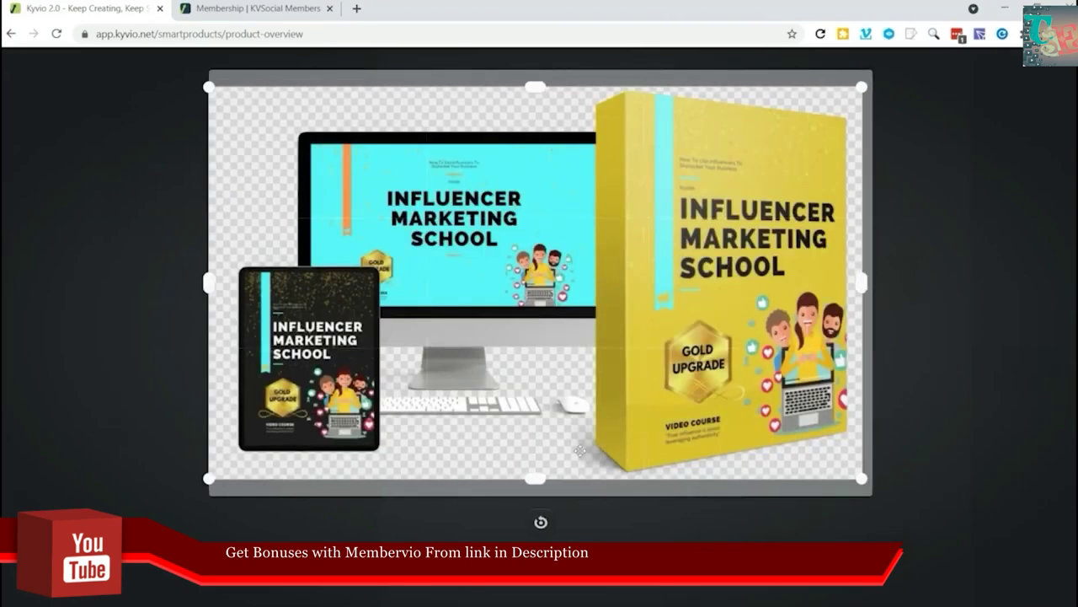
left_click_drag(209, 285, 219, 285)
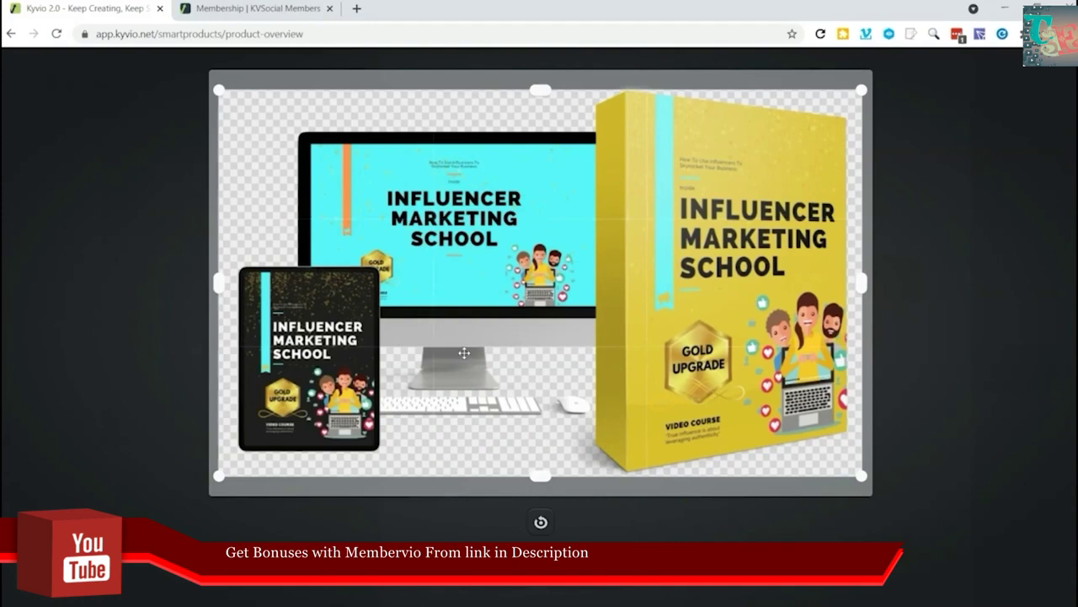
left_click(541, 522)
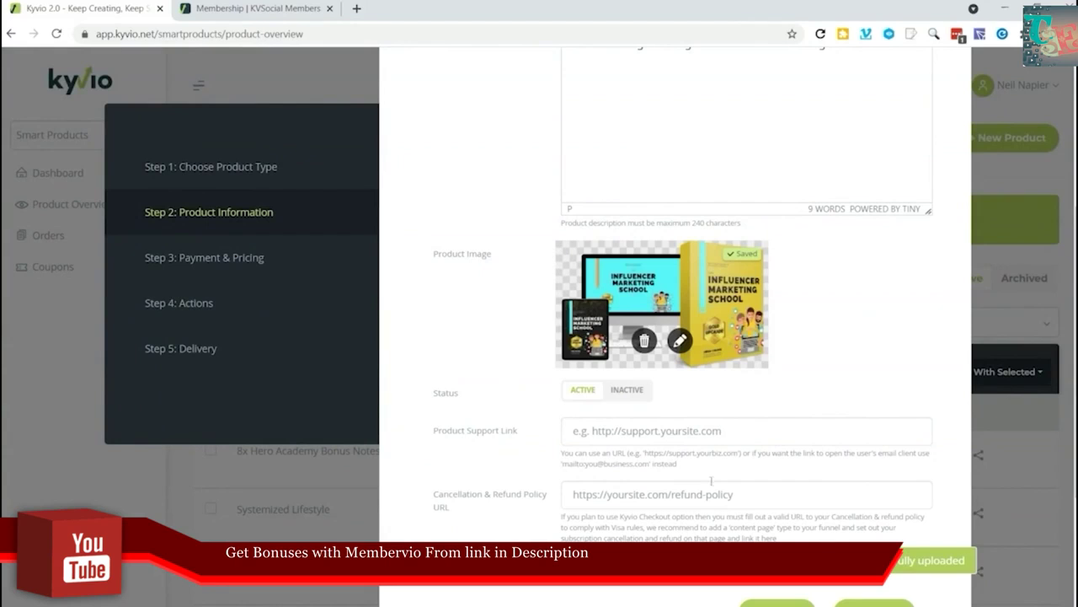
scroll(699, 484, "down", 3)
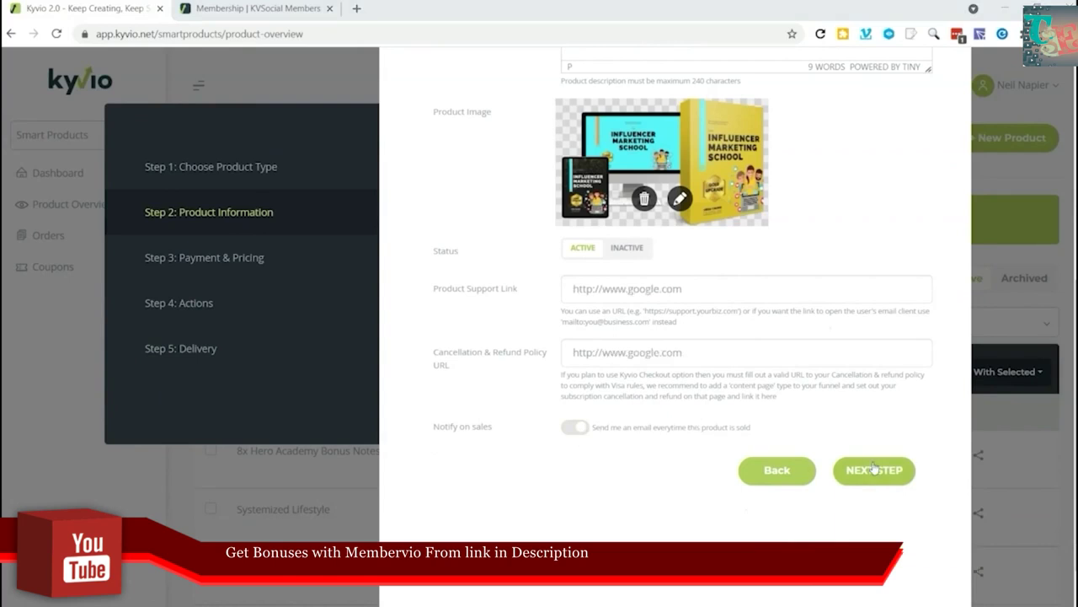
- On payment and pricing, choose Kyvio as the provider and set Free to Yes
left_click(872, 473)
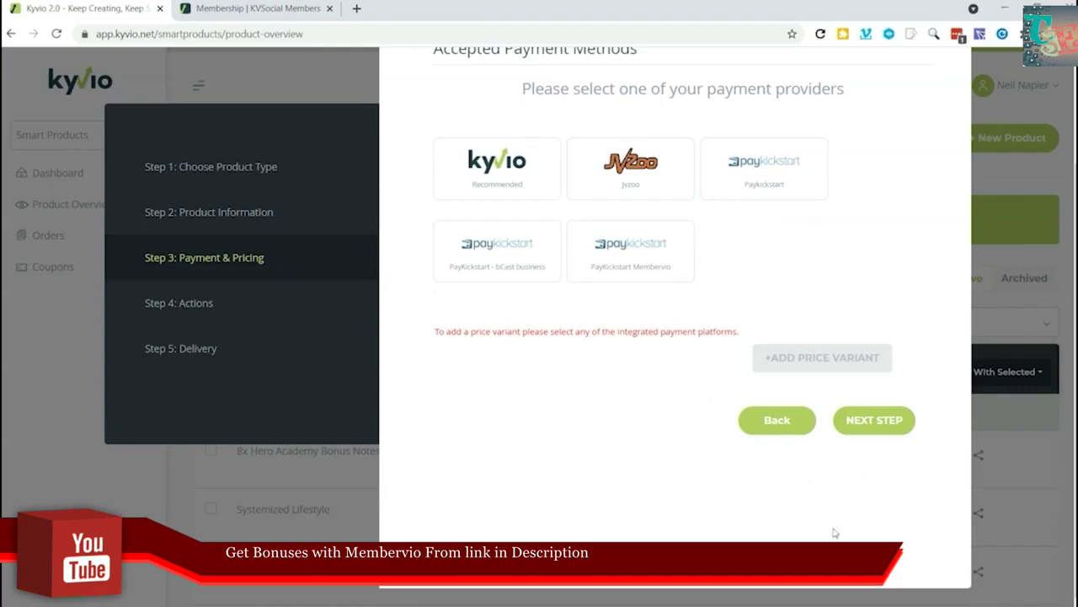
scroll(839, 310, "up", 2)
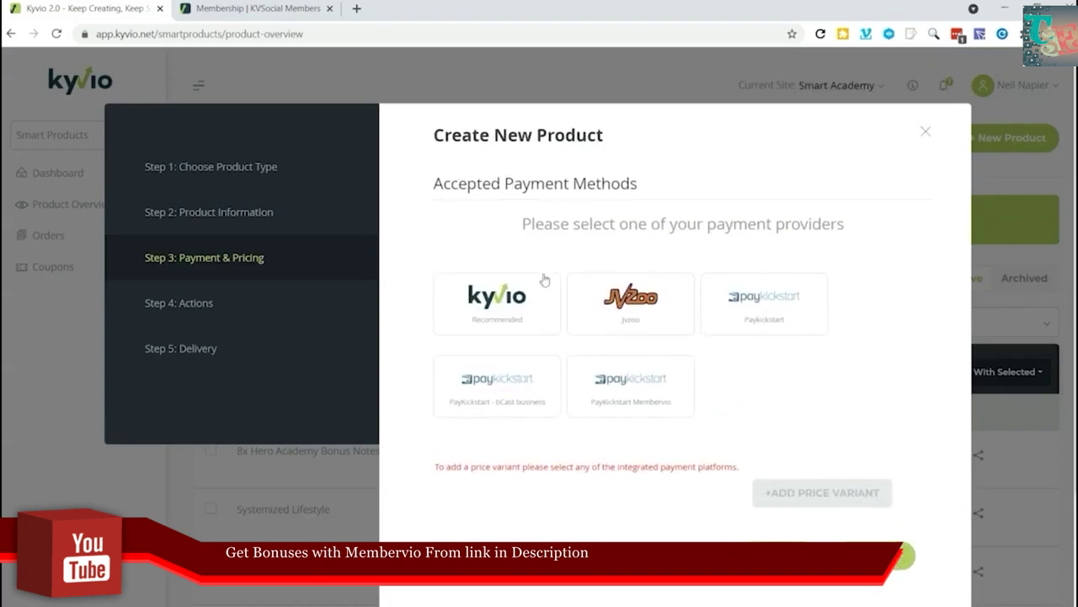
left_click(552, 333)
scroll(627, 387, "down", 2)
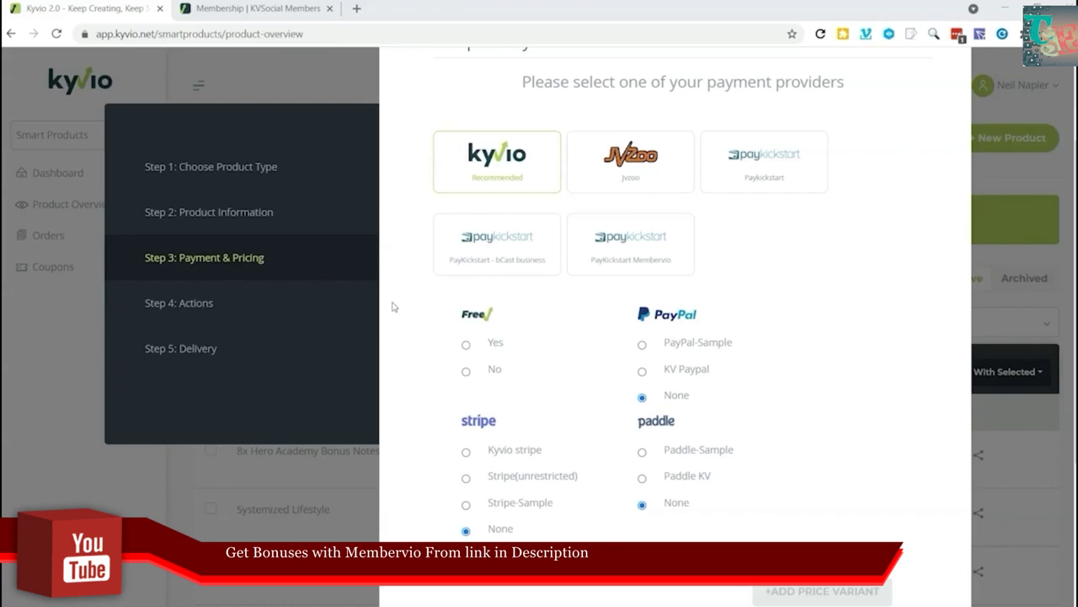
left_click(466, 345)
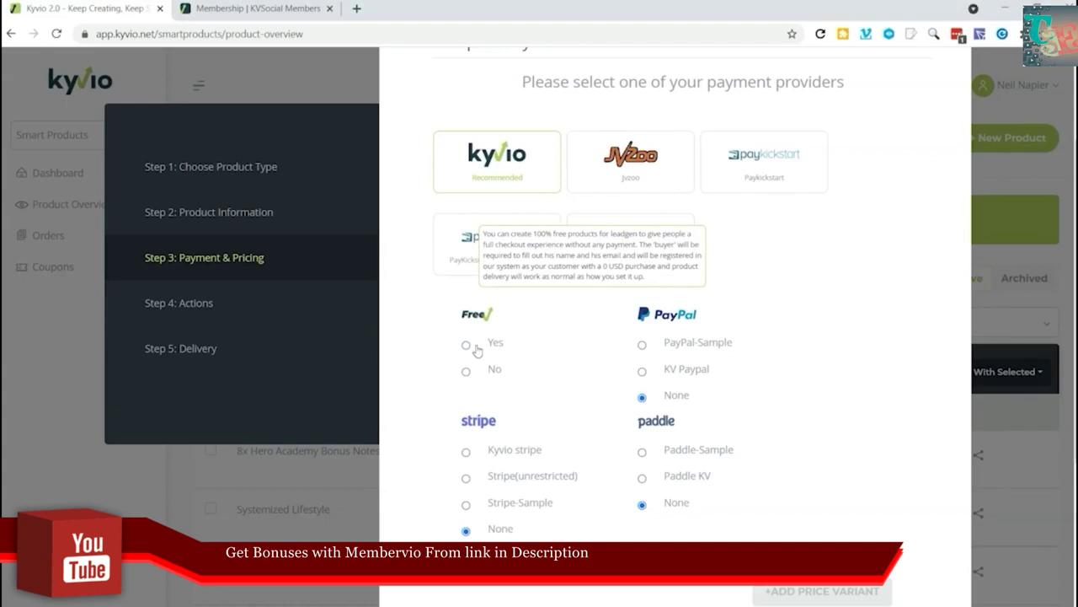
scroll(830, 457, "down", 2)
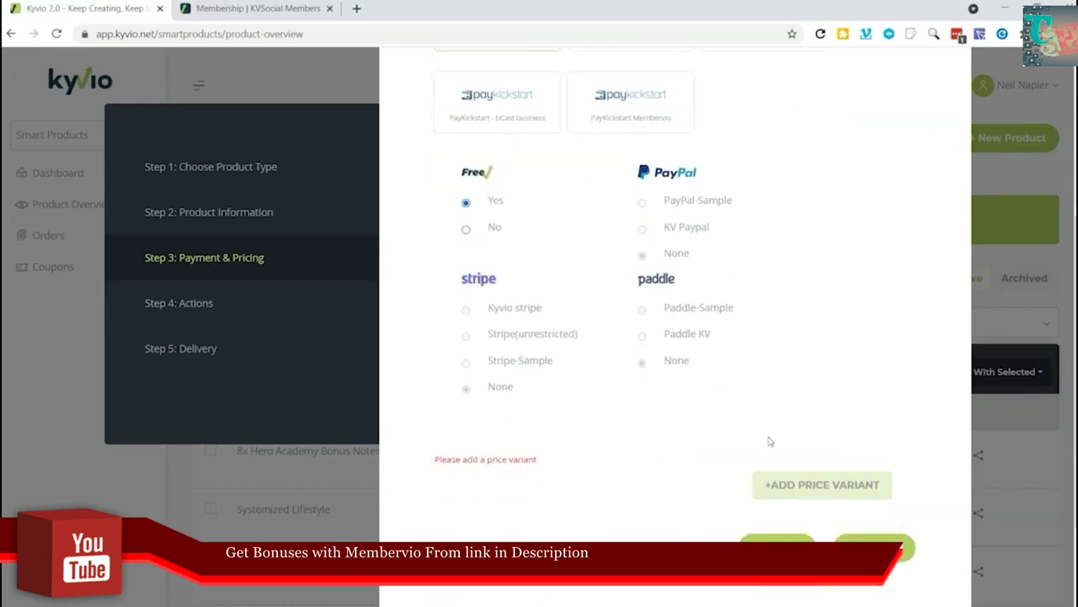
- Add a price variant named 'Free', described 'No charge', using the ThankYou page
left_click(829, 492)
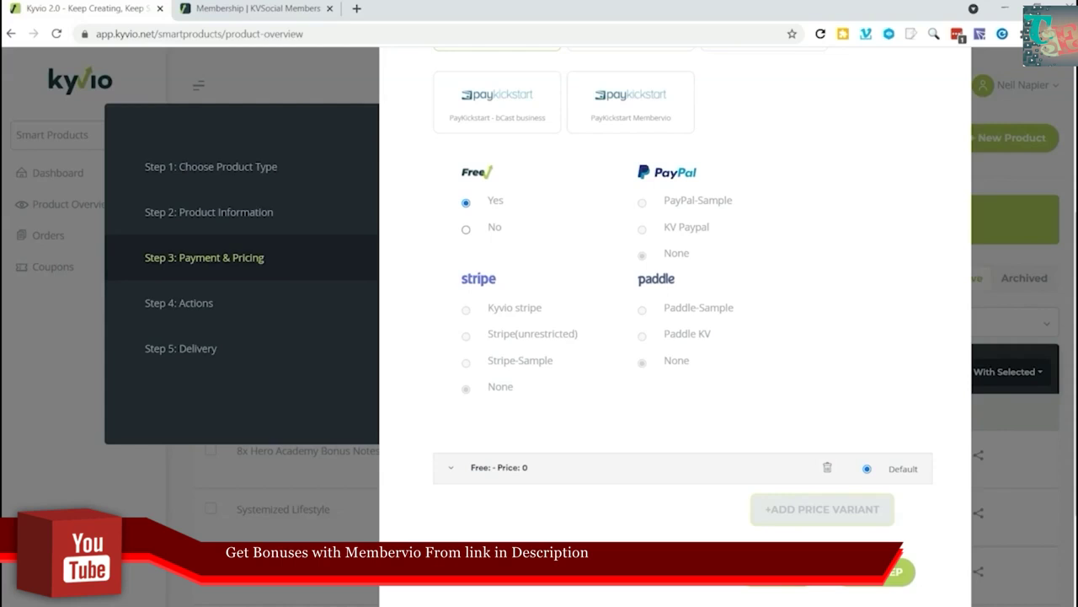
left_click(898, 573)
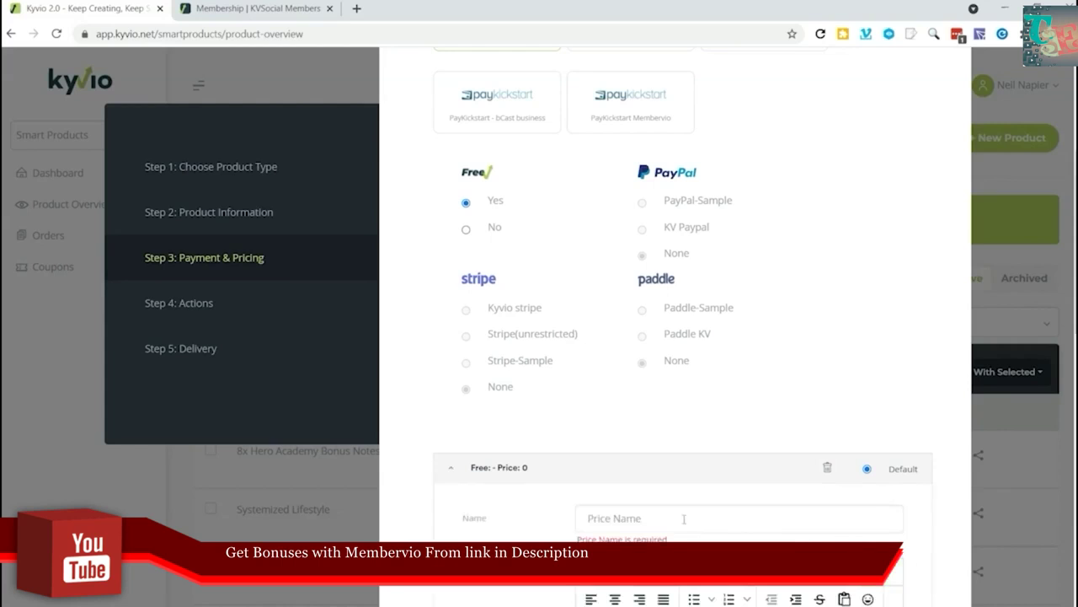
scroll(683, 518, "down", 3)
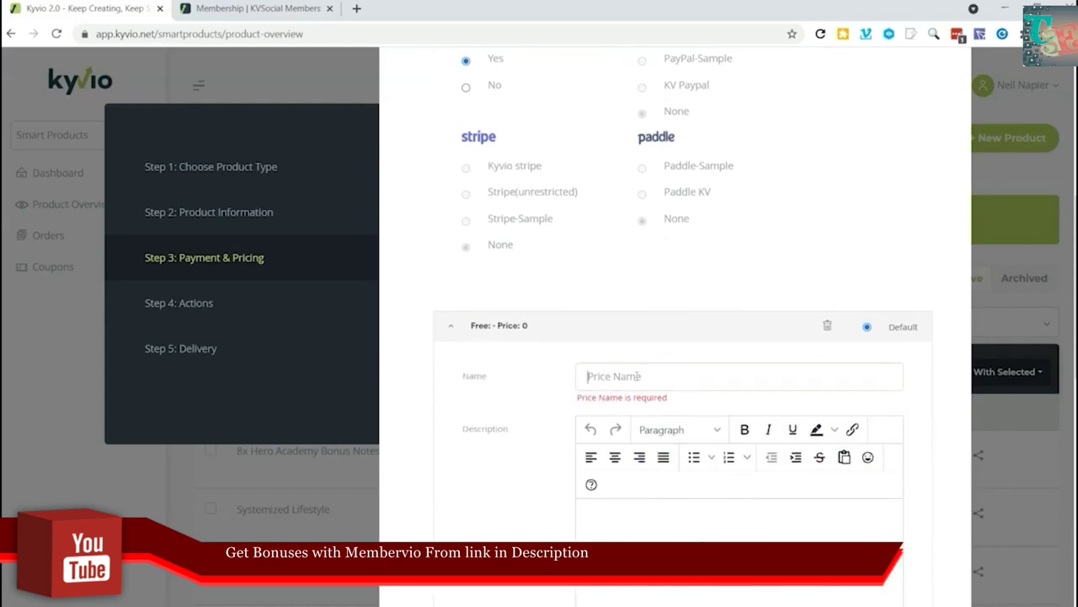
type("Free")
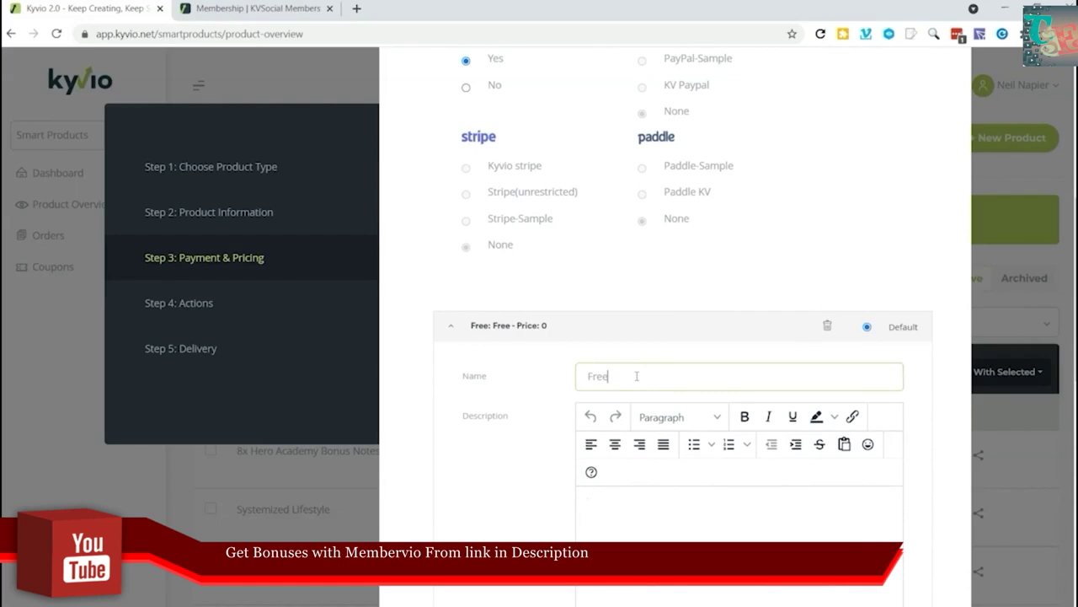
left_click(647, 497)
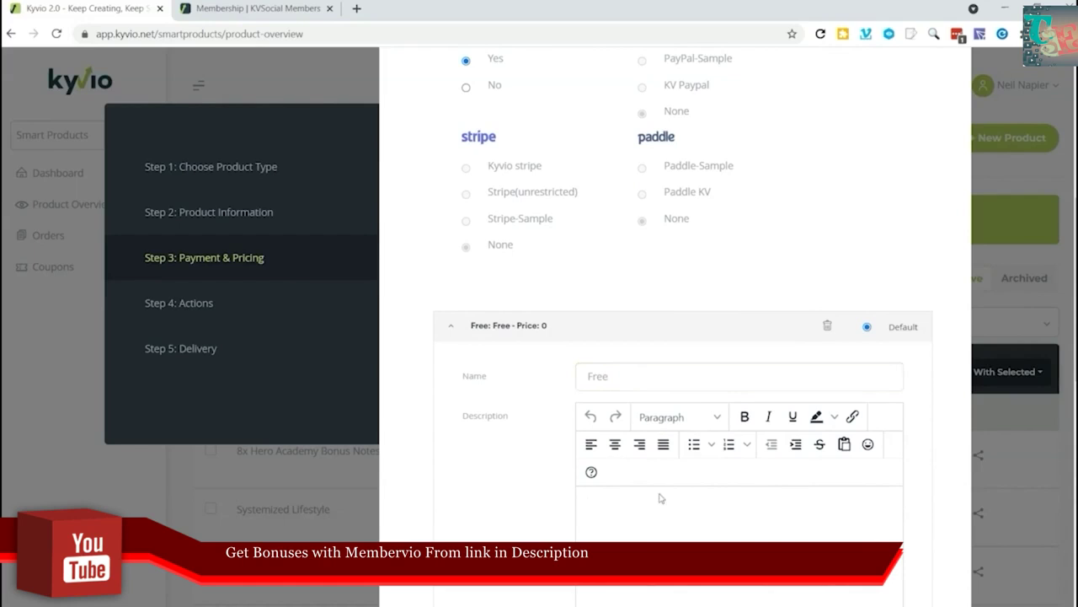
type("No charge")
scroll(660, 493, "down", 1)
scroll(674, 492, "down", 2)
scroll(842, 489, "down", 2)
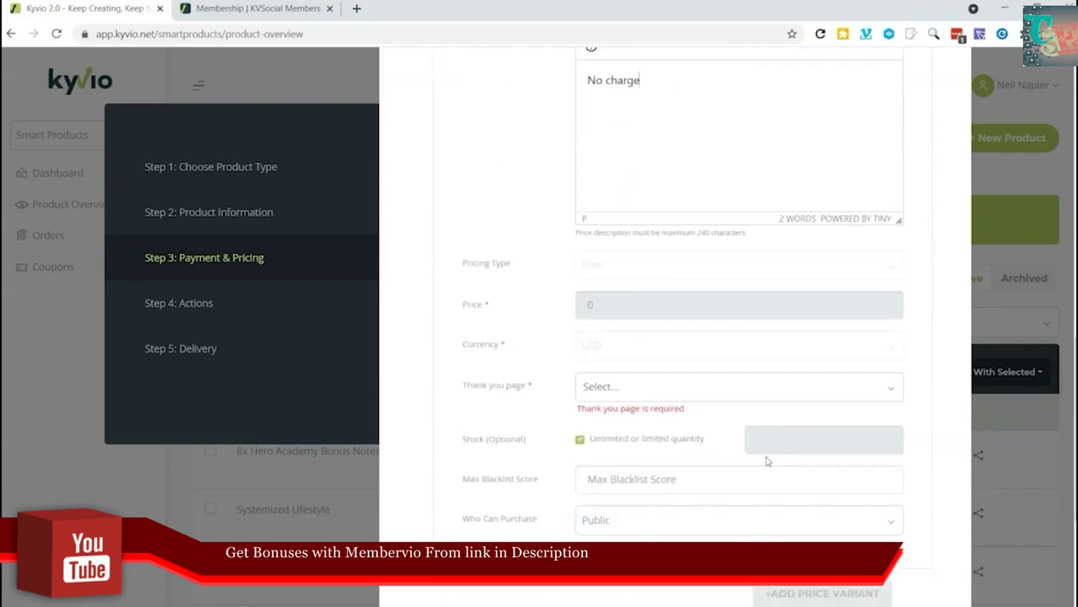
left_click(656, 387)
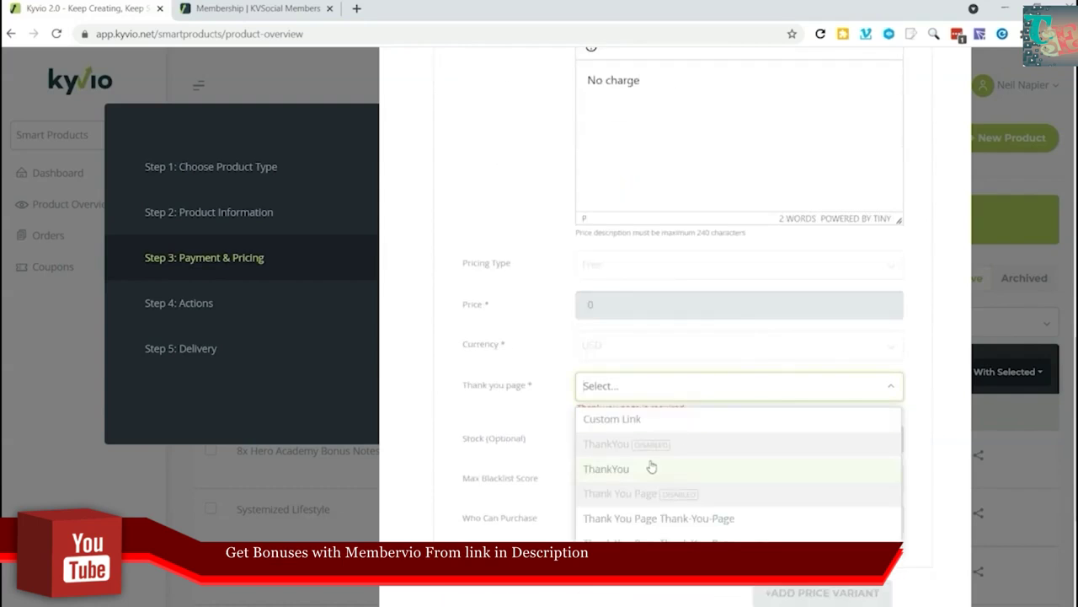
left_click(605, 472)
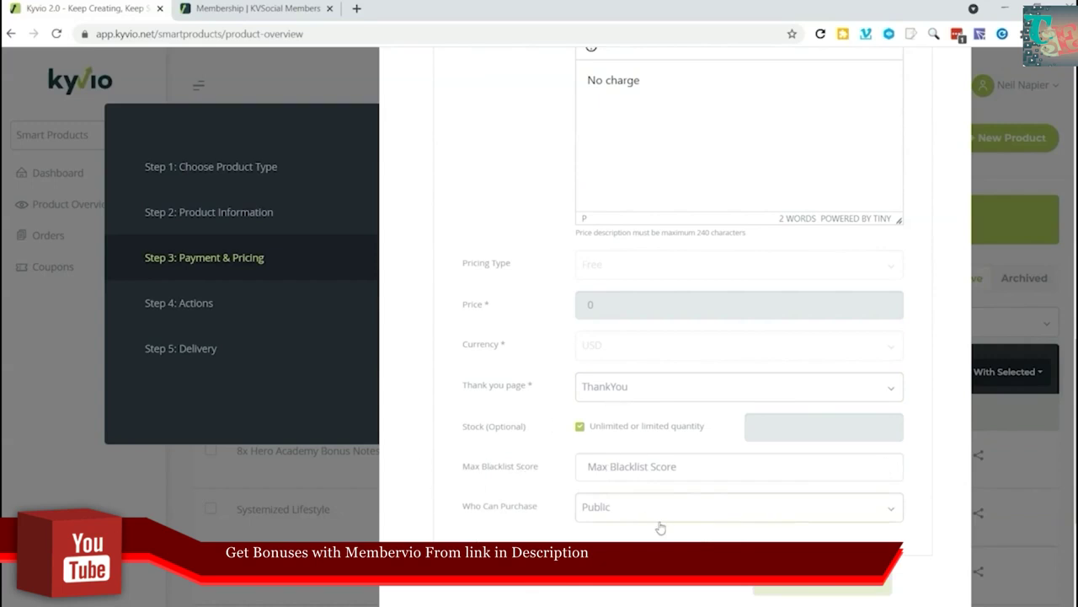
scroll(657, 527, "down", 3)
- Advance past the empty Actions step, review the default Delivery welcome email, and create the product
left_click(861, 439)
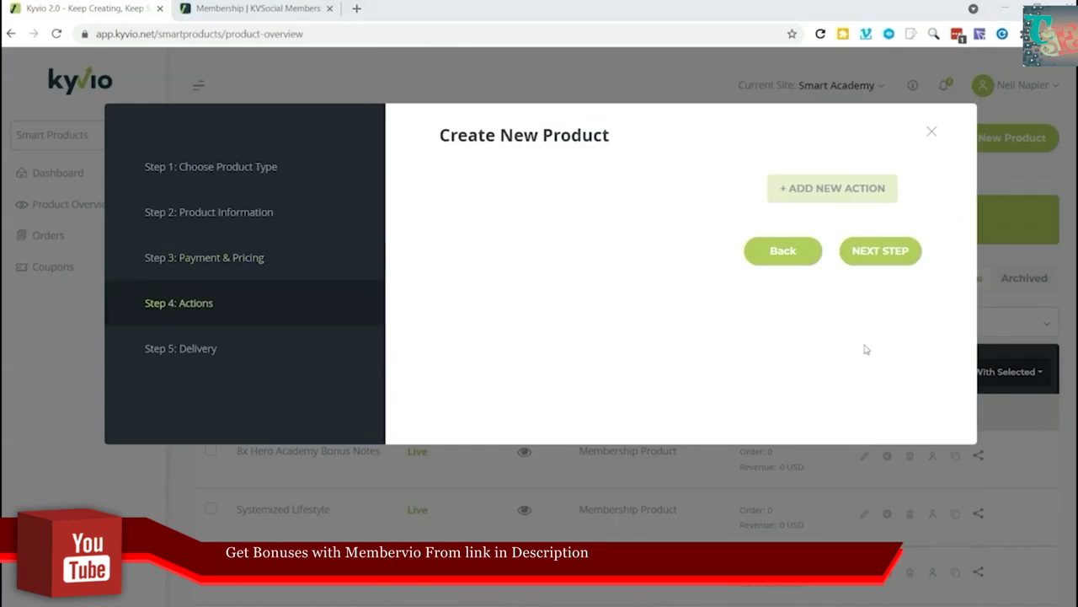
left_click(895, 262)
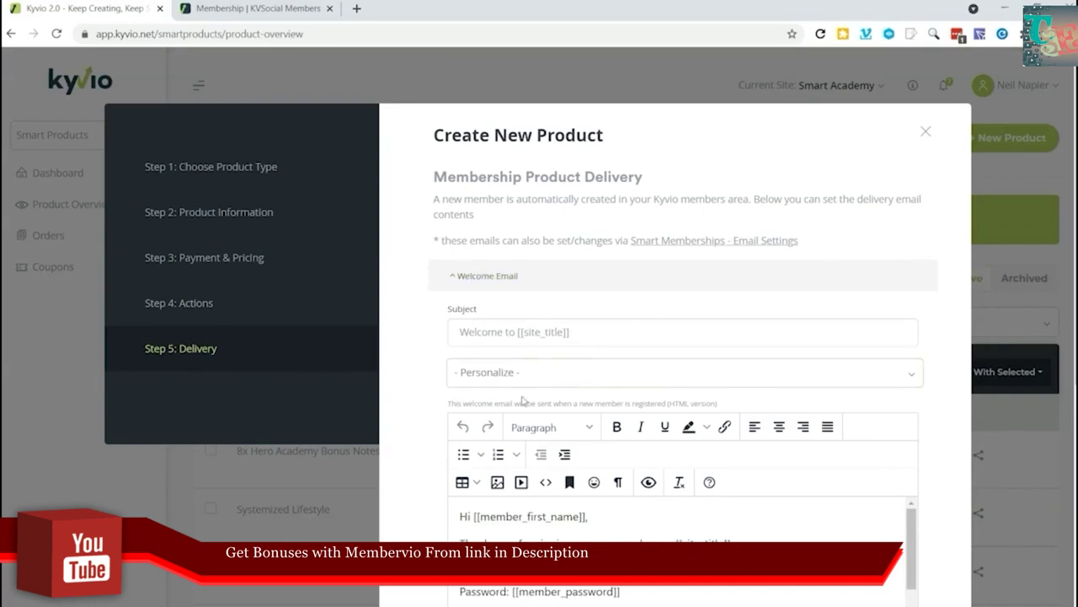
scroll(613, 378, "down", 2)
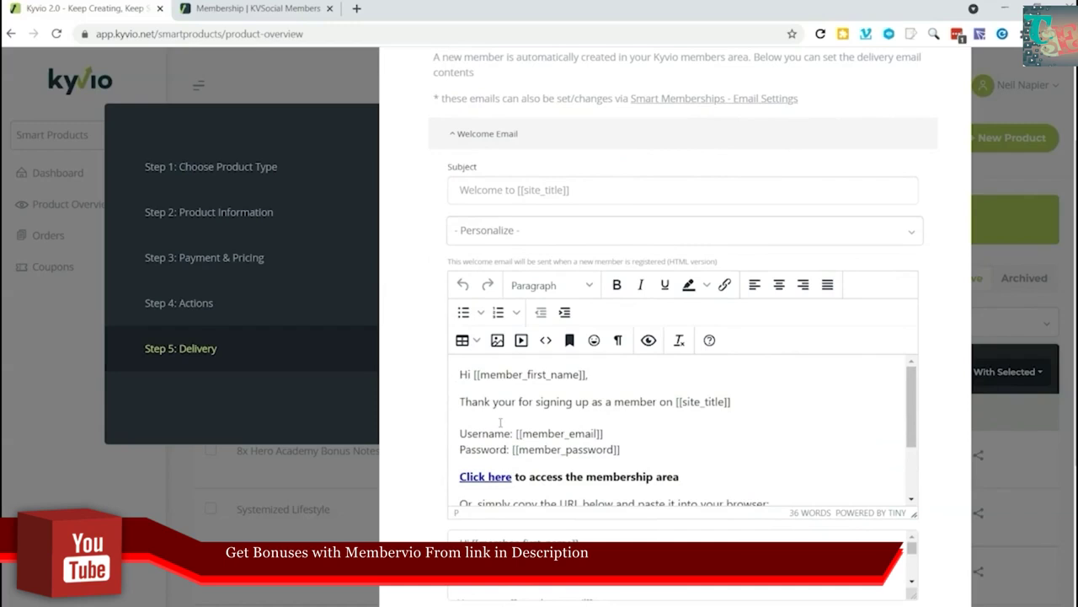
scroll(501, 422, "down", 2)
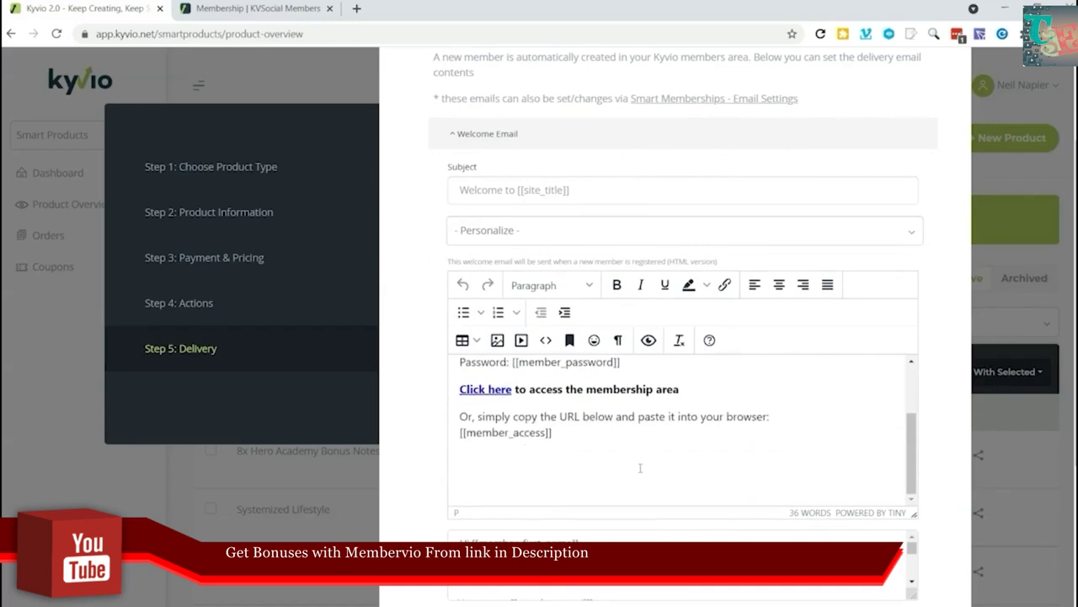
scroll(571, 356, "down", 3)
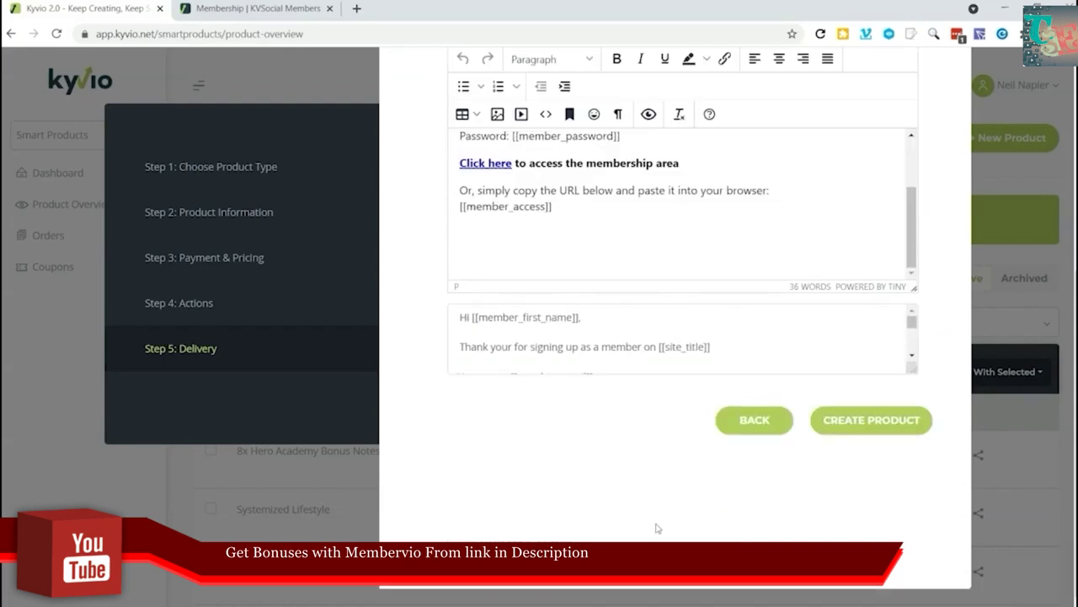
left_click(868, 422)
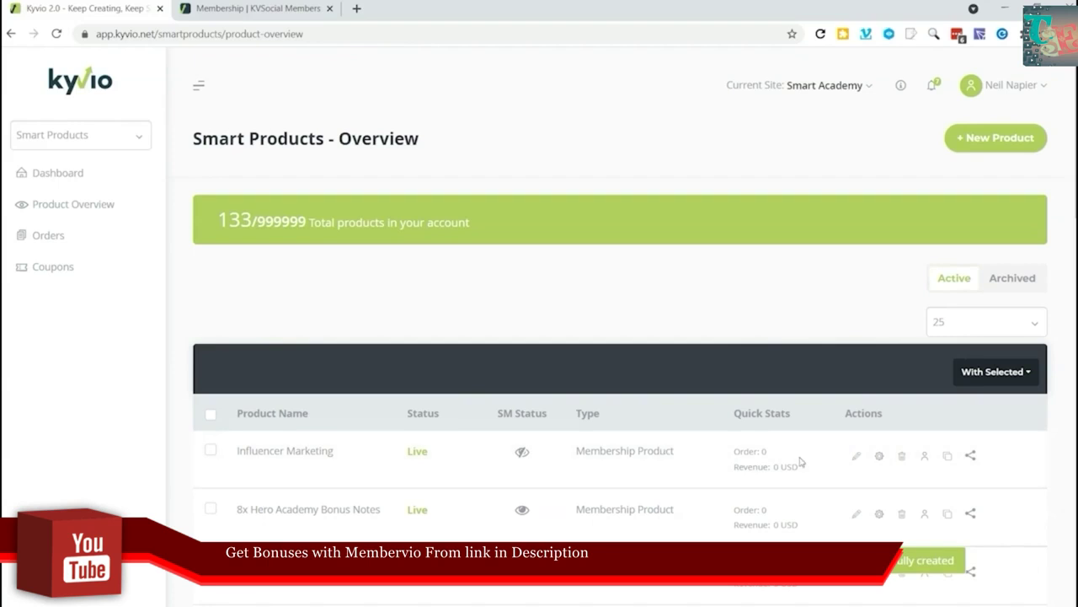
- Edit the Influencer Marketing row in the Smart Products Overview
left_click(856, 456)
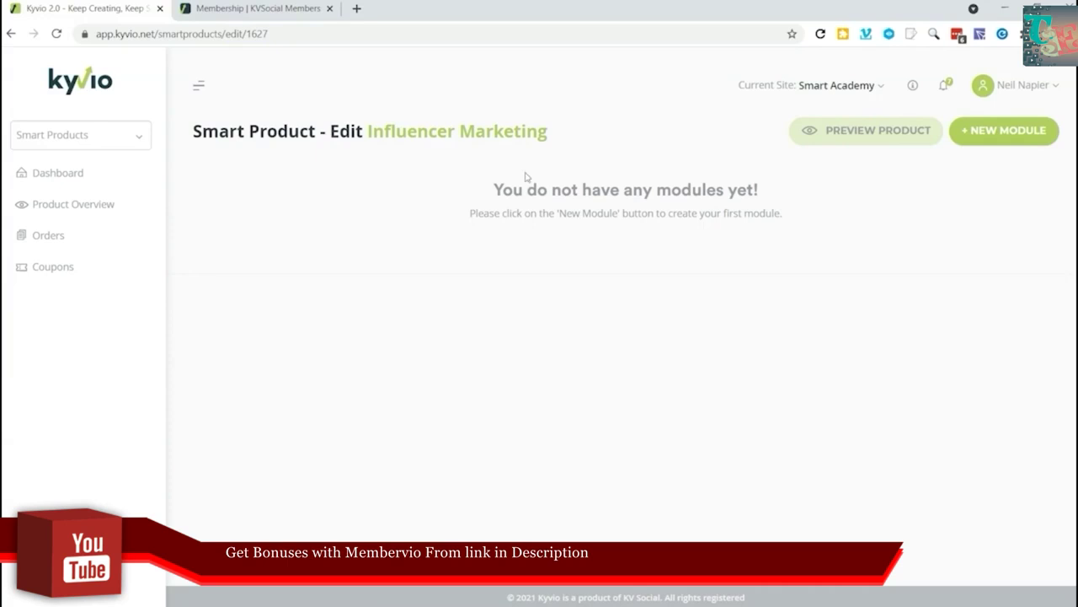
- Create the Introduction module with the description 'Introducing Influencer Marketing'
left_click(1000, 133)
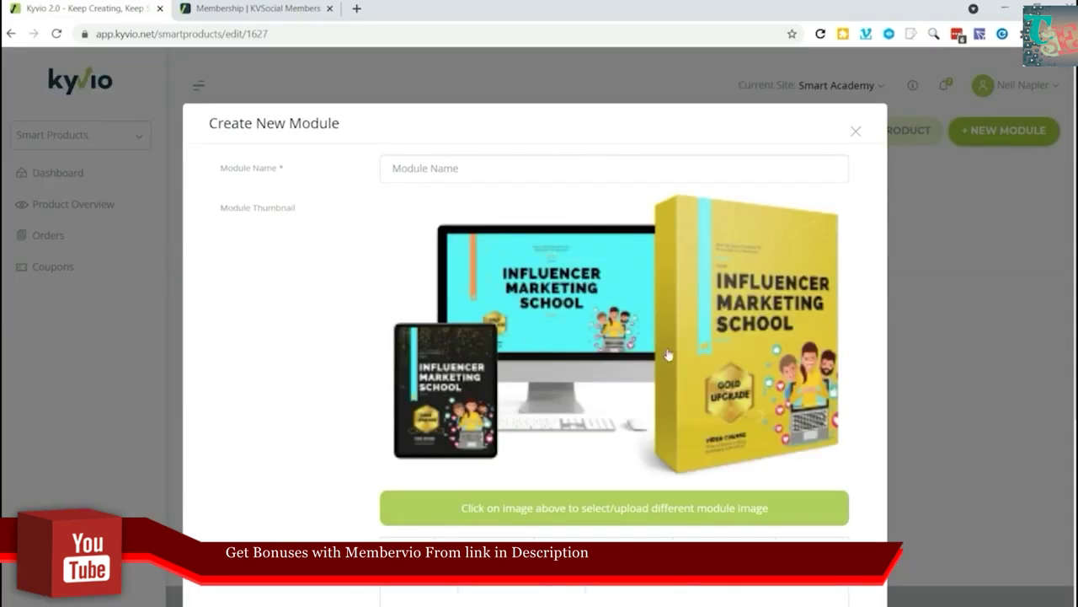
left_click(499, 170)
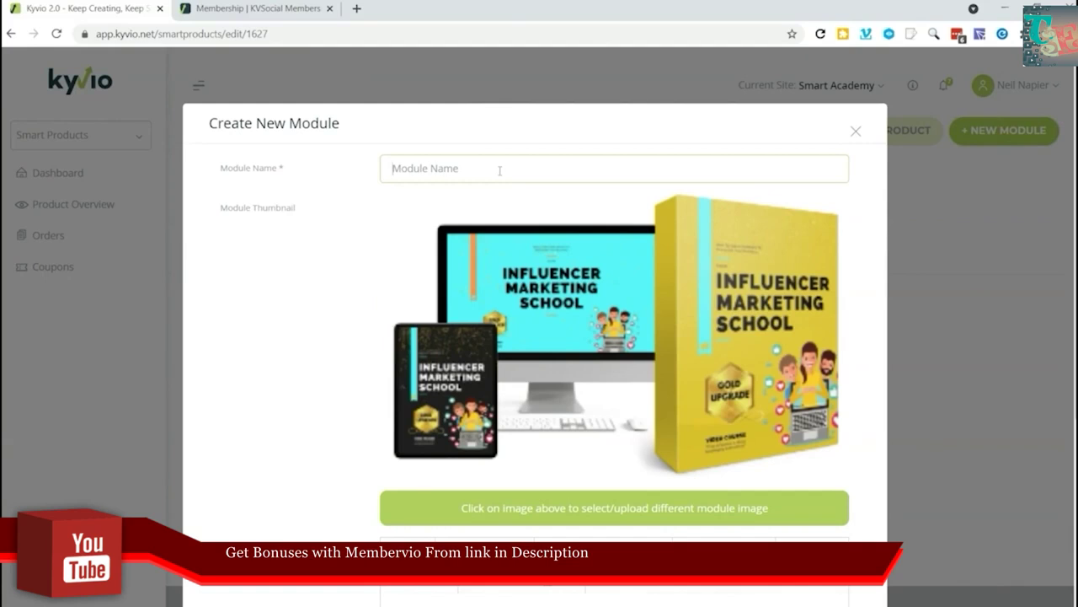
type("Introduction")
scroll(521, 322, "down", 3)
type("I")
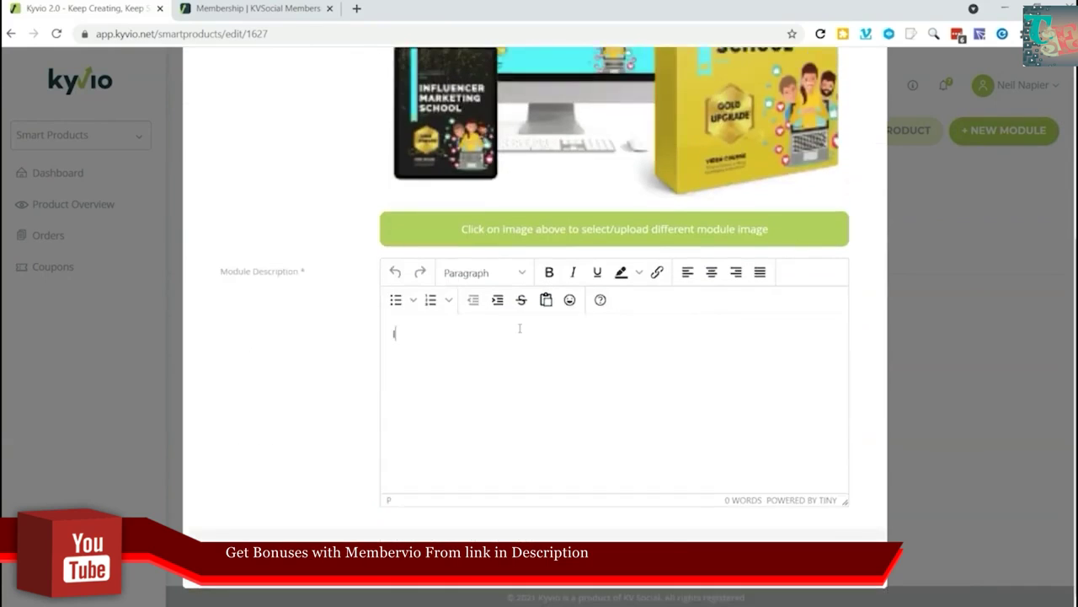
type("ntroducing Influencer Markeing")
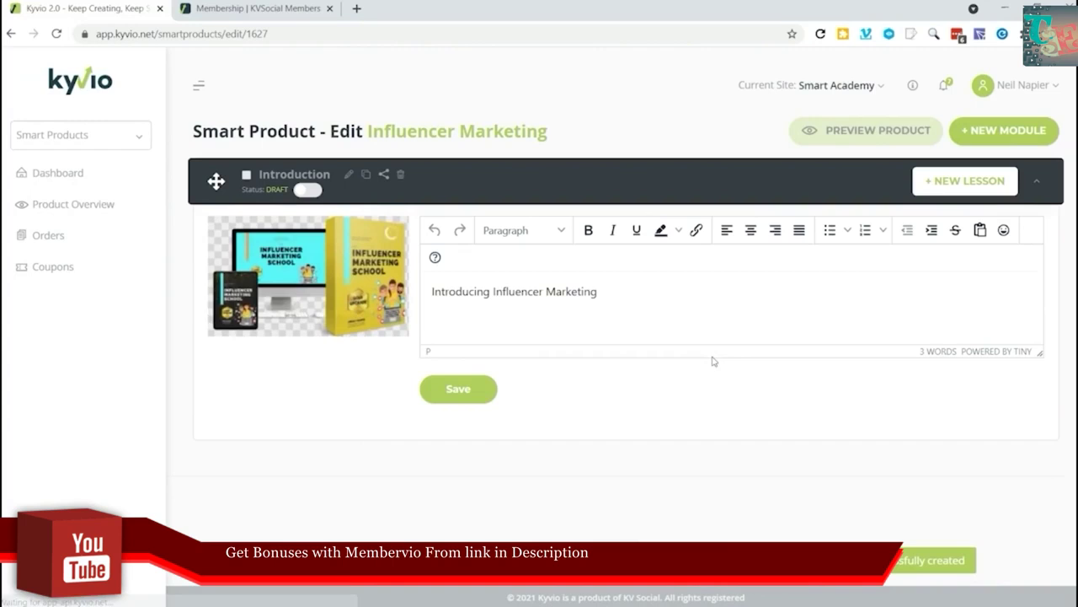
- Add an 'Intro Video' lesson to the module and open it for editing
left_click(965, 192)
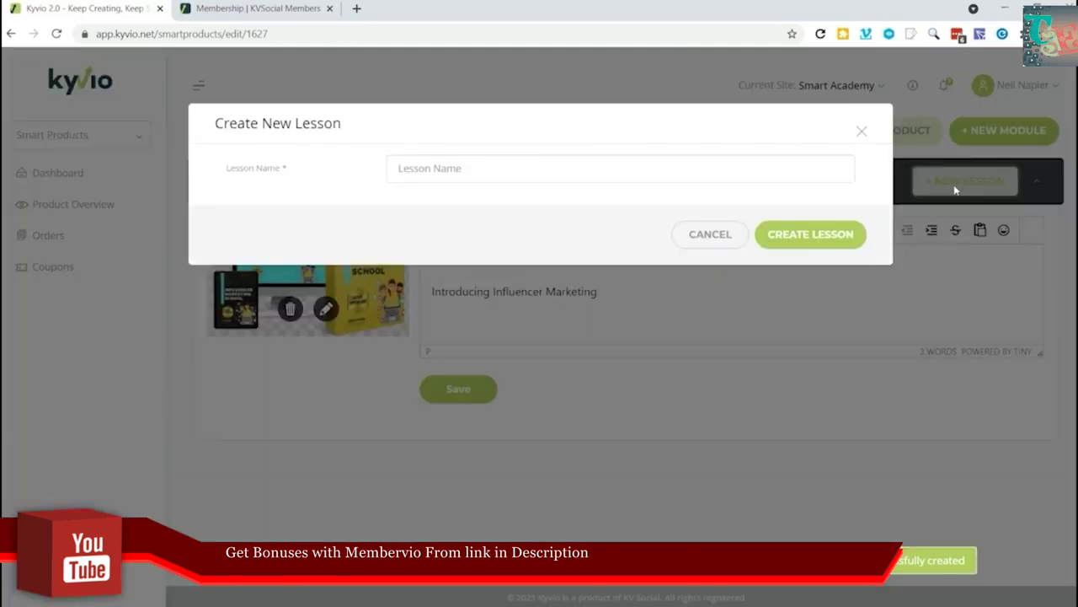
left_click(477, 175)
type("Intro Video")
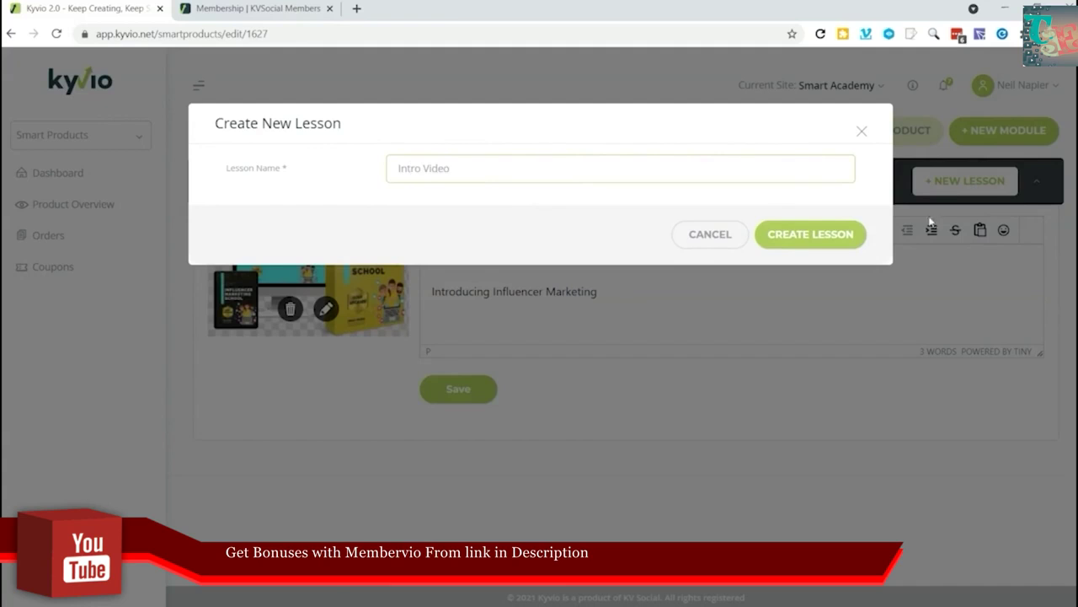
left_click(809, 236)
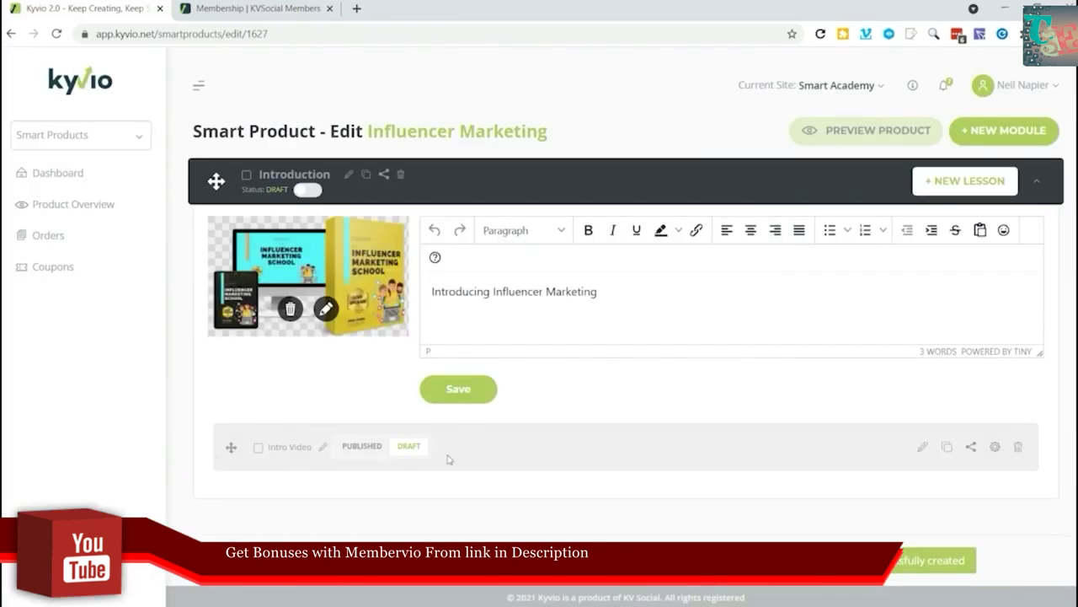
left_click(923, 448)
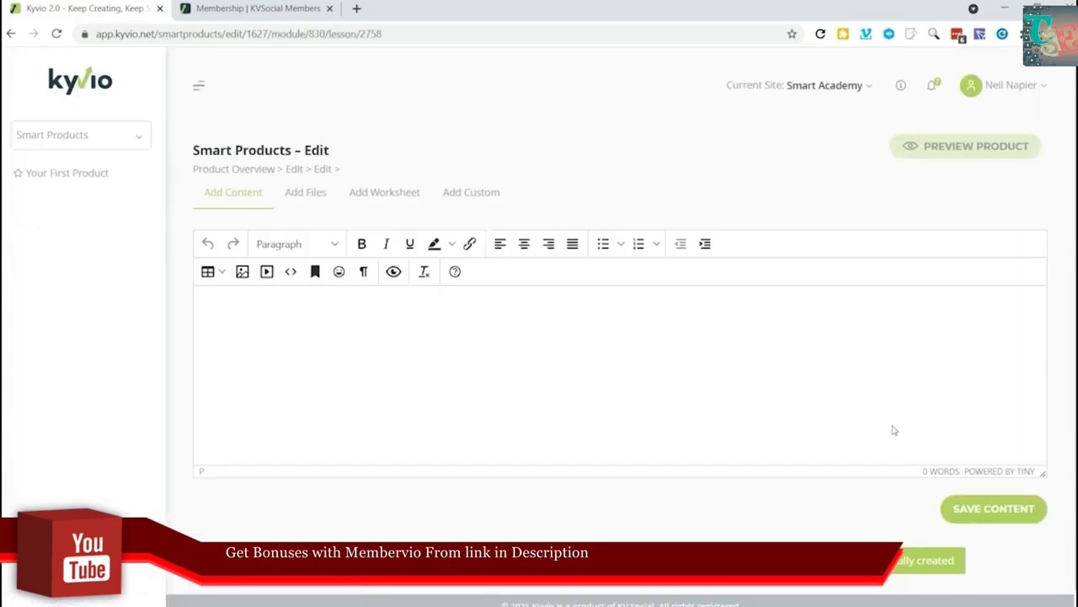
- Insert the pasted YouTube iframe code for '1 Introduction' as media and save the lesson content
left_click(266, 271)
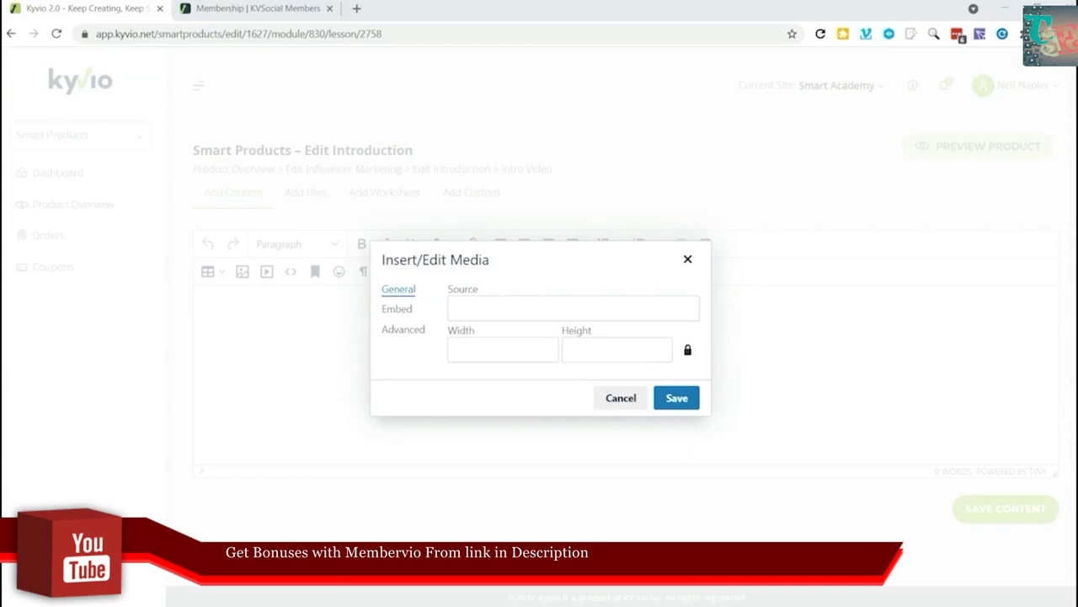
left_click(474, 308)
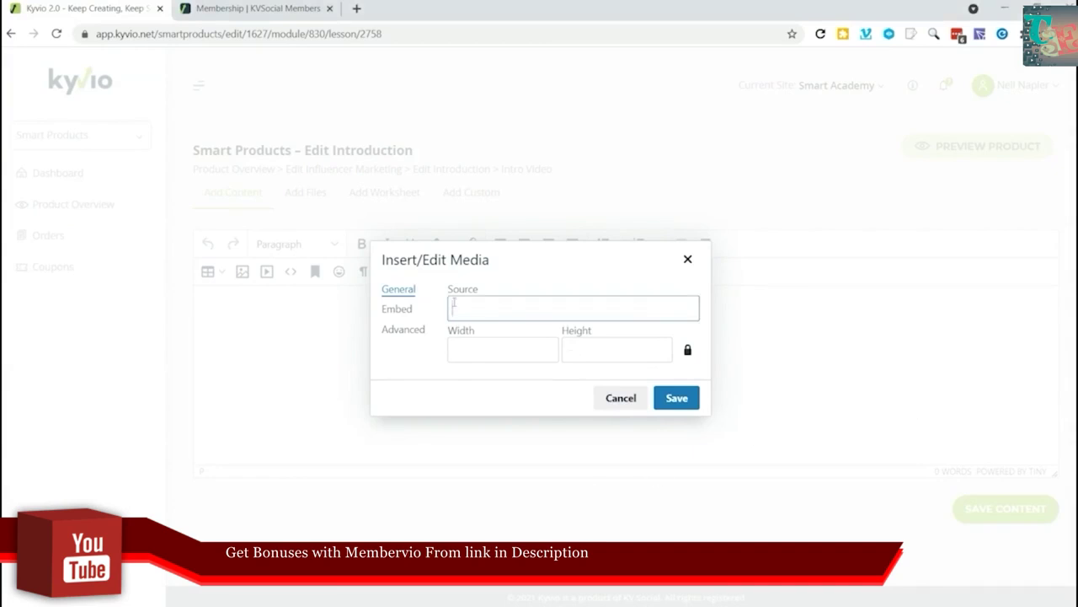
key("ctrl+v")
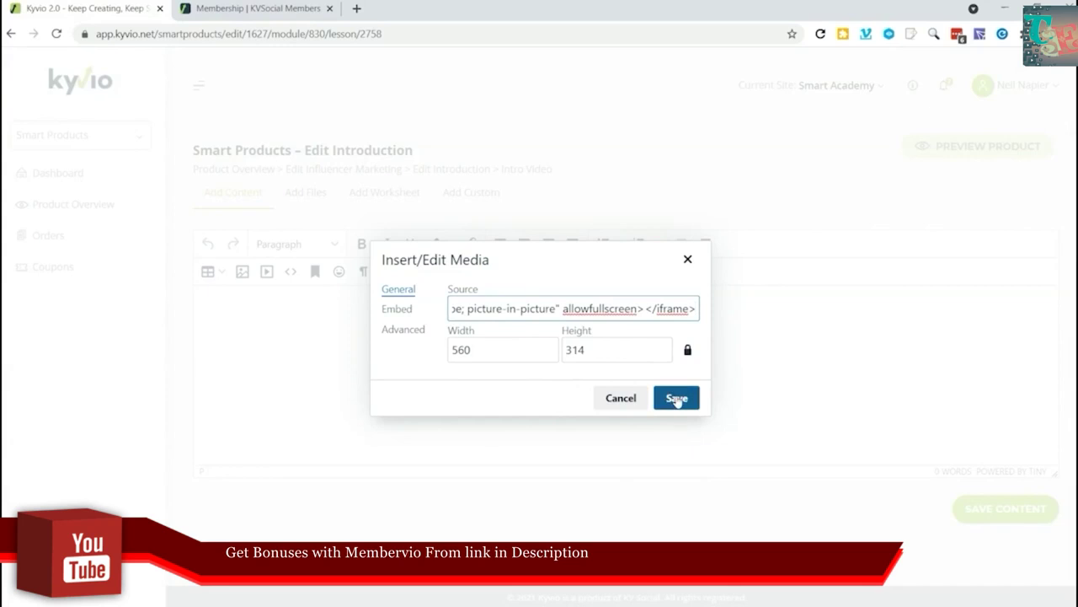
left_click(677, 399)
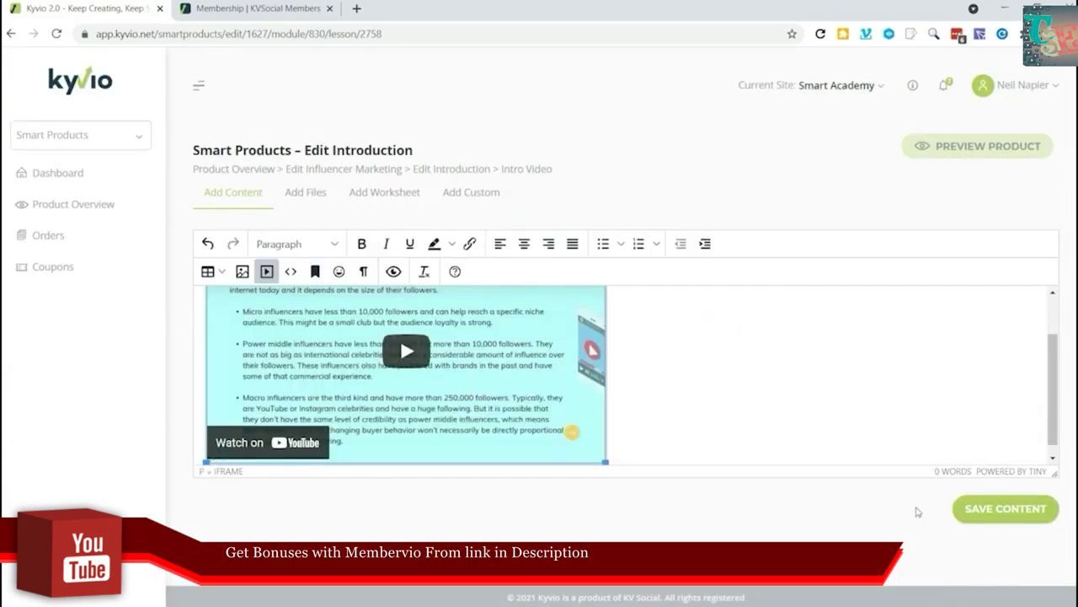
left_click(999, 516)
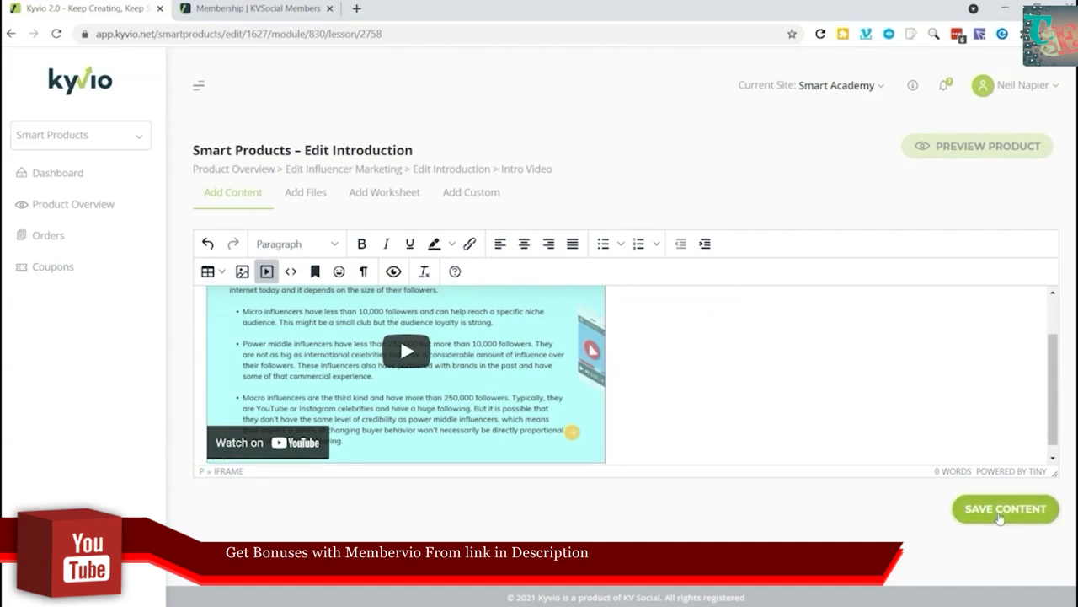
scroll(789, 512, "down", 1)
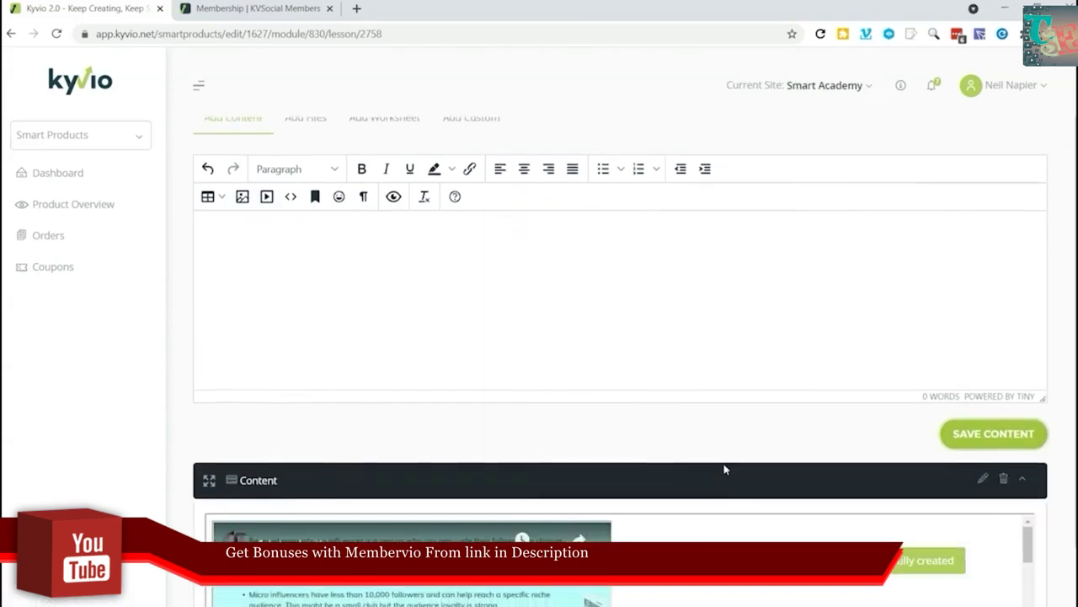
scroll(724, 470, "down", 1)
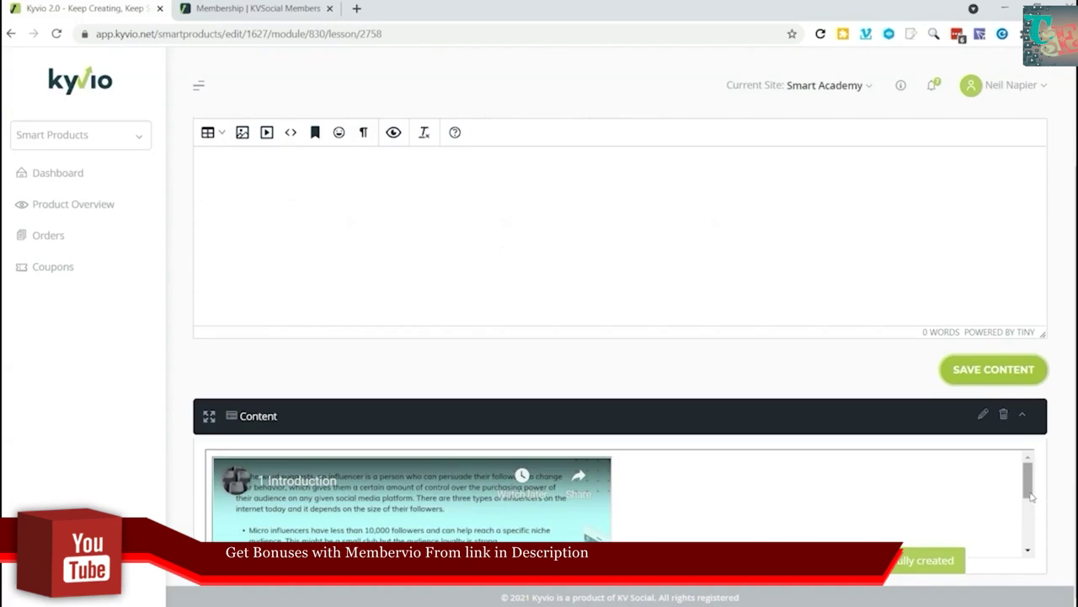
left_click_drag(1031, 497, 984, 425)
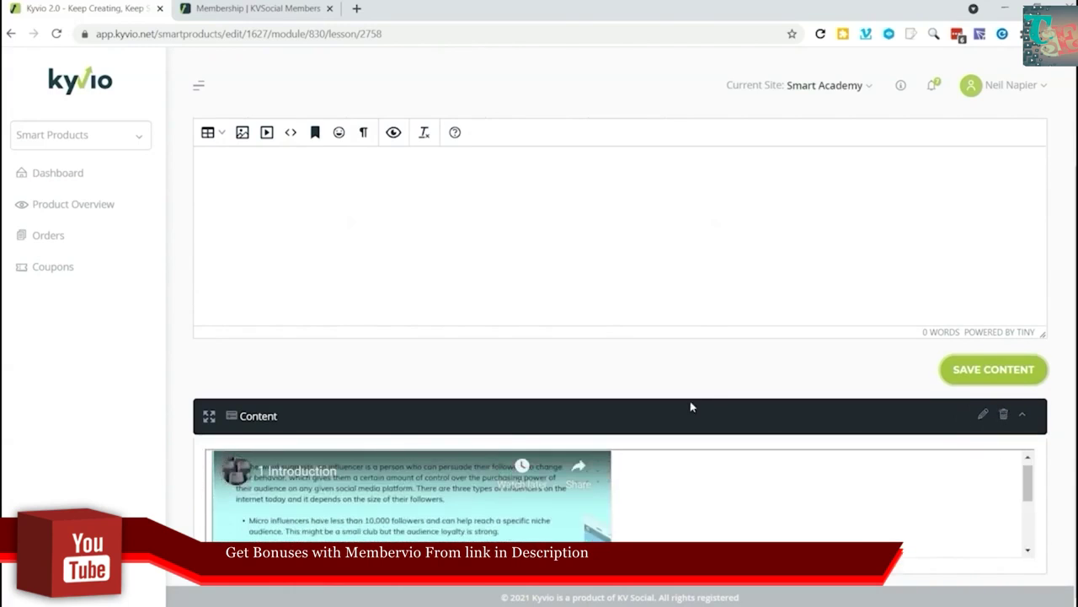
scroll(690, 407, "up", 2)
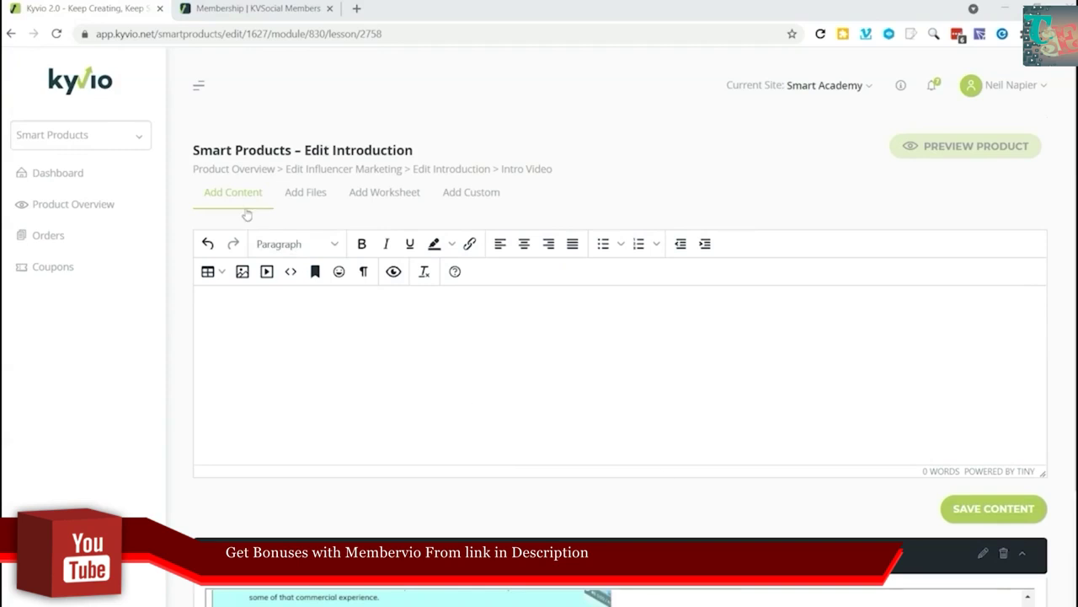
- Reopen Influencer Marketing from Product Overview and set the Introduction module and Intro Video lesson to Published
left_click(241, 171)
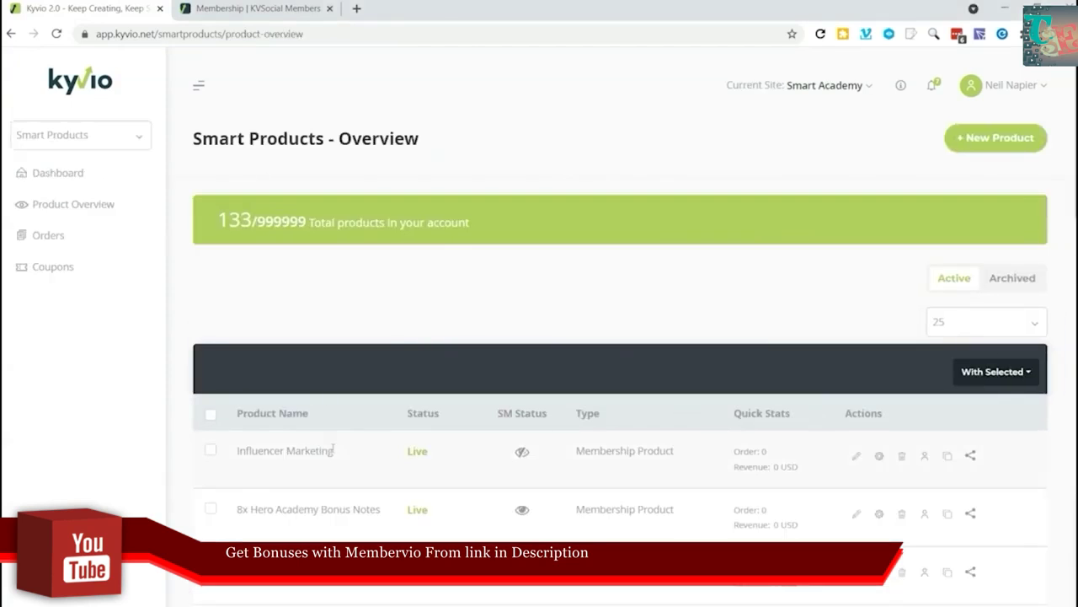
left_click(856, 456)
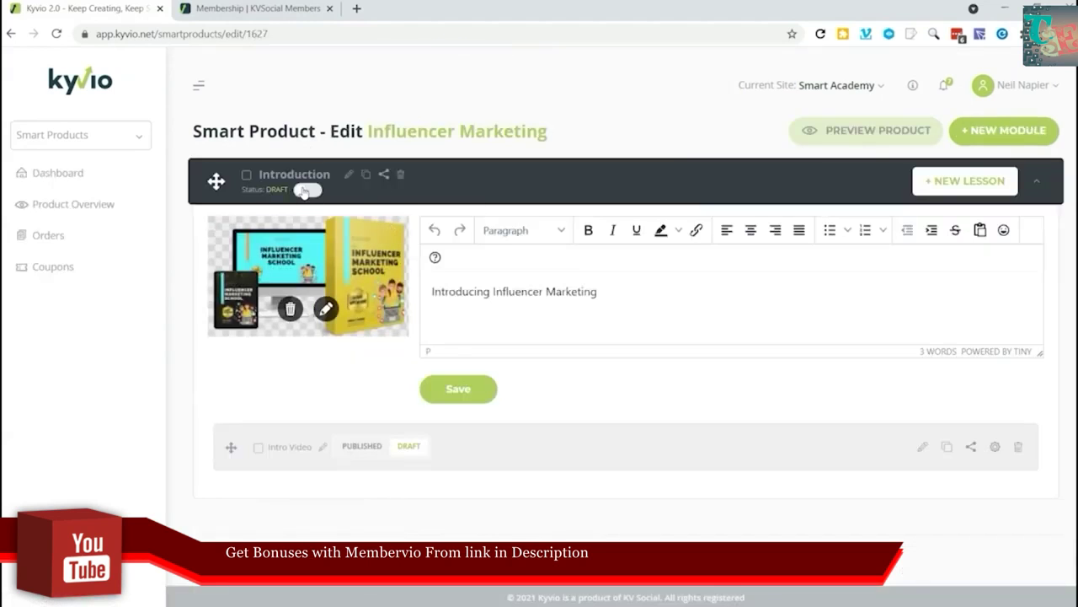
left_click(305, 191)
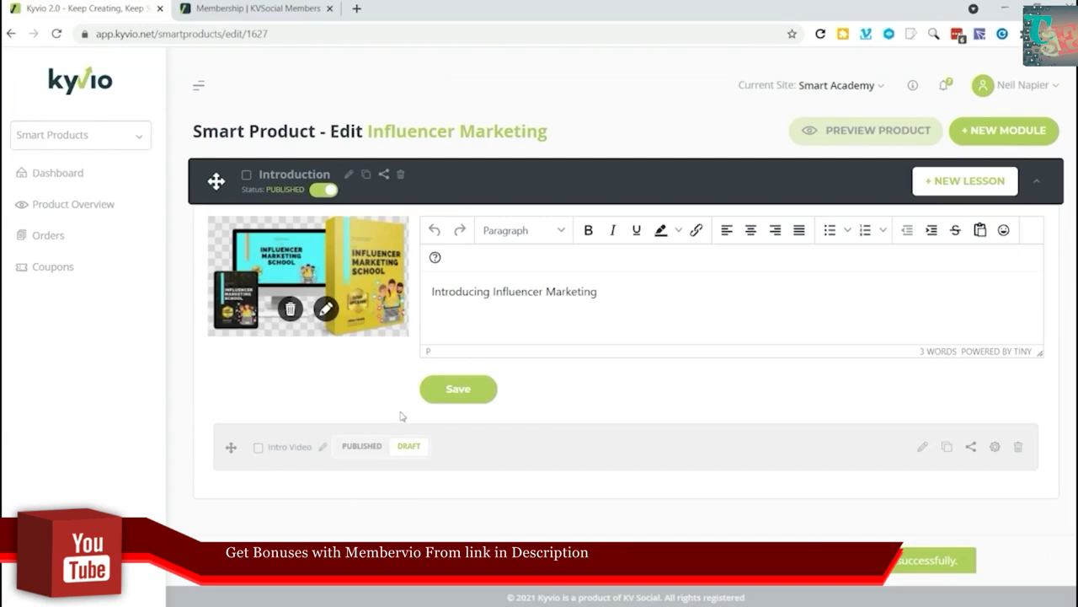
left_click(359, 451)
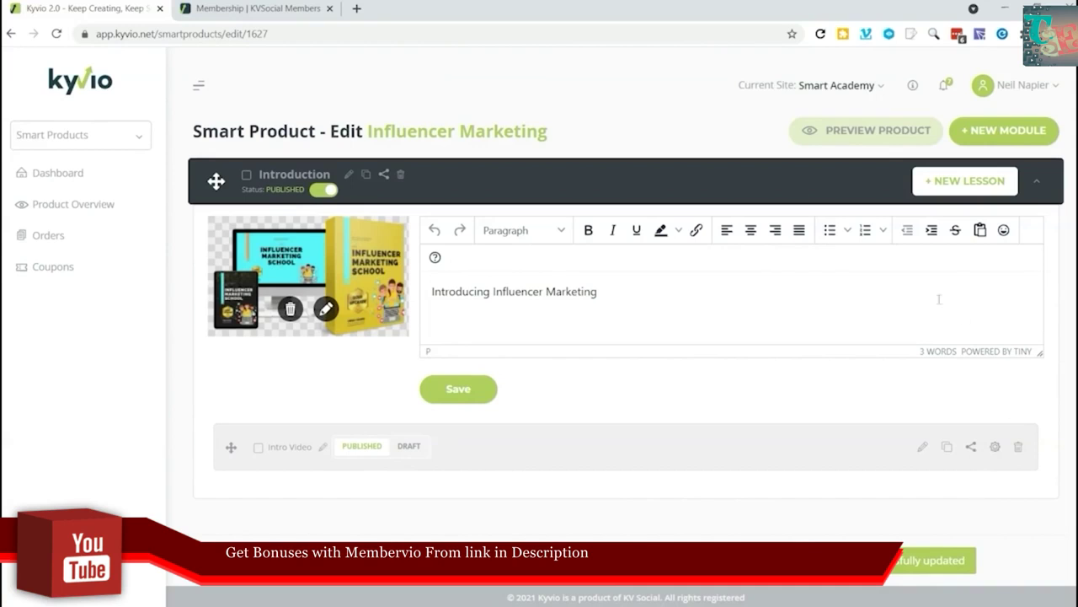
- Preview the Influencer Marketing course as a member and open the Introduction module's Intro Video lesson
left_click(867, 135)
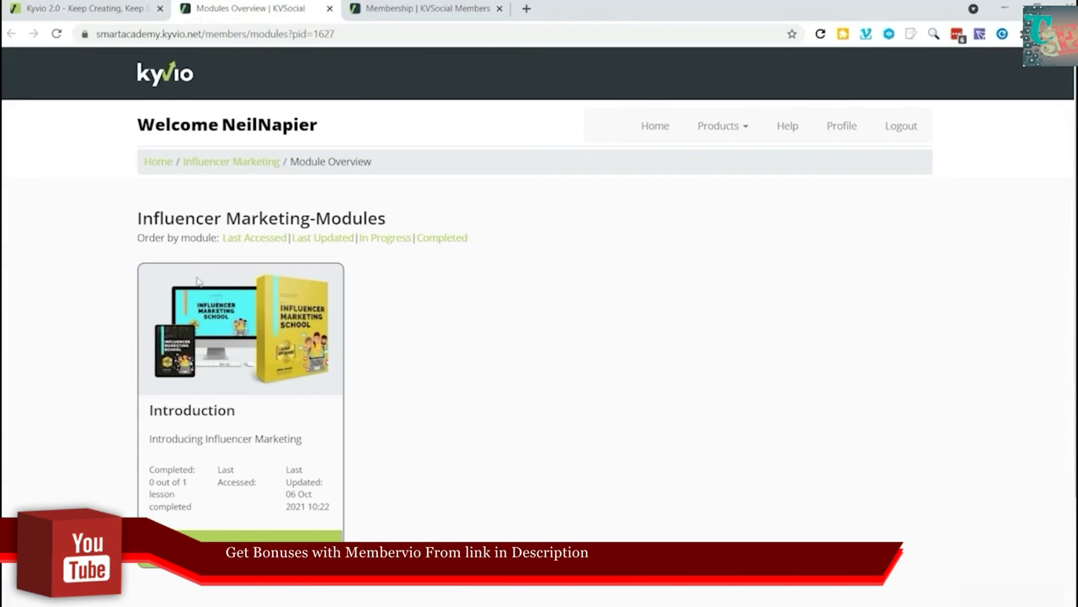
left_click(316, 532)
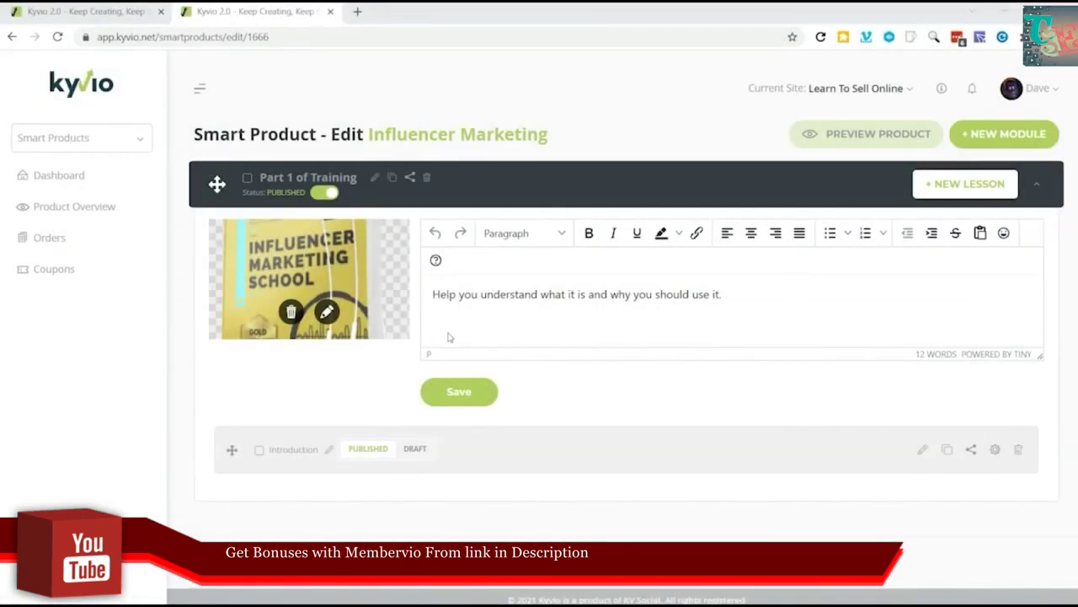
- Open the Part 1 of Training Introduction lesson for editing and review its embedded video block
left_click(924, 451)
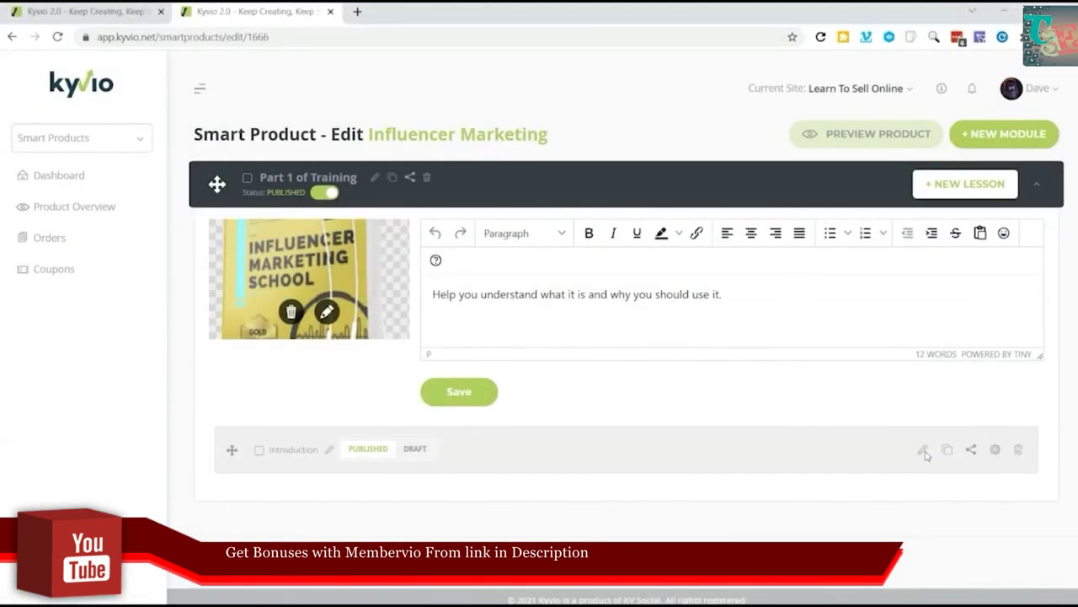
scroll(464, 345, "down", 2)
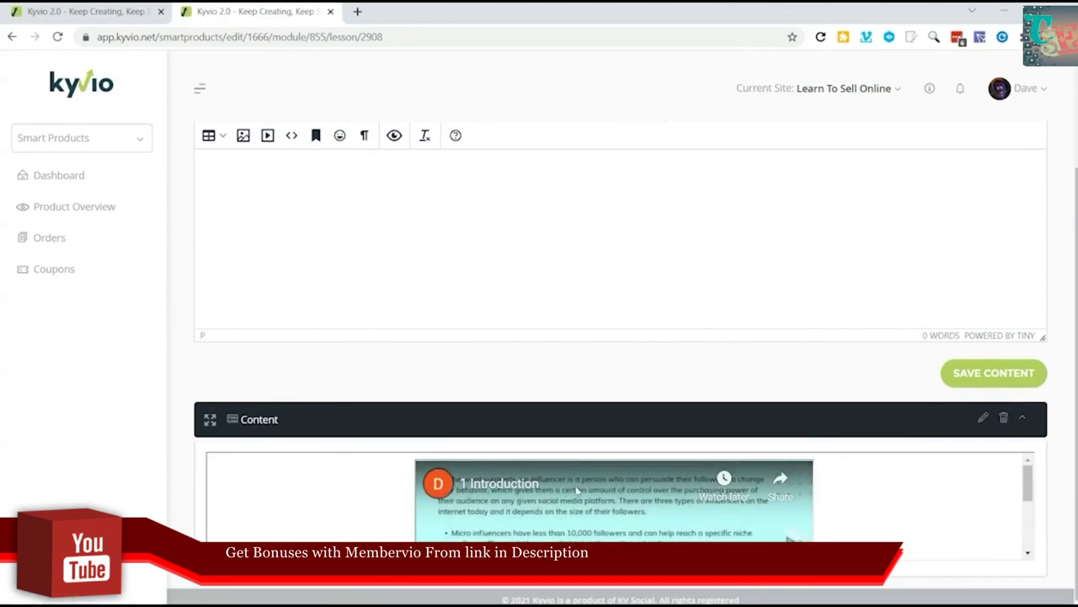
scroll(577, 493, "up", 2)
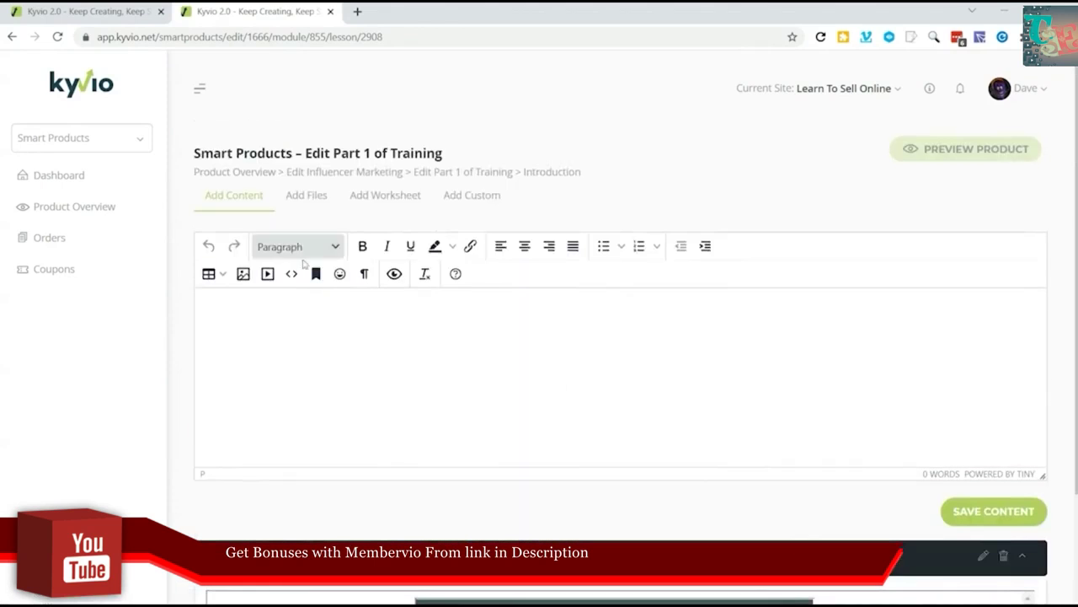
- Create worksheet 'A quick checkup.' with a three-option multiple-choice question about influencer marketers
left_click(382, 199)
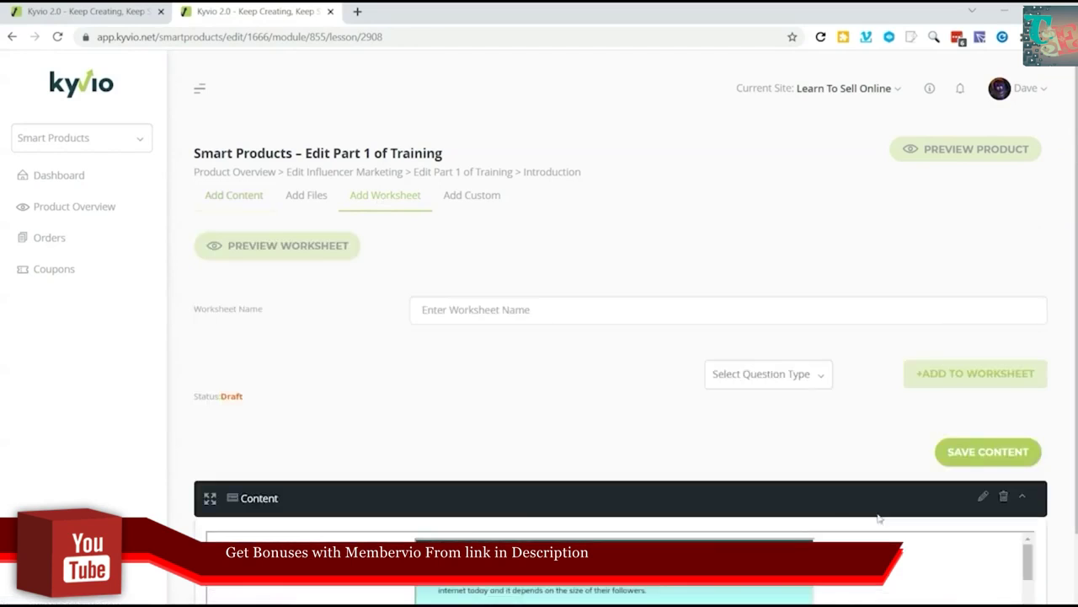
left_click(617, 301)
type("A quick checkup.")
left_click(762, 371)
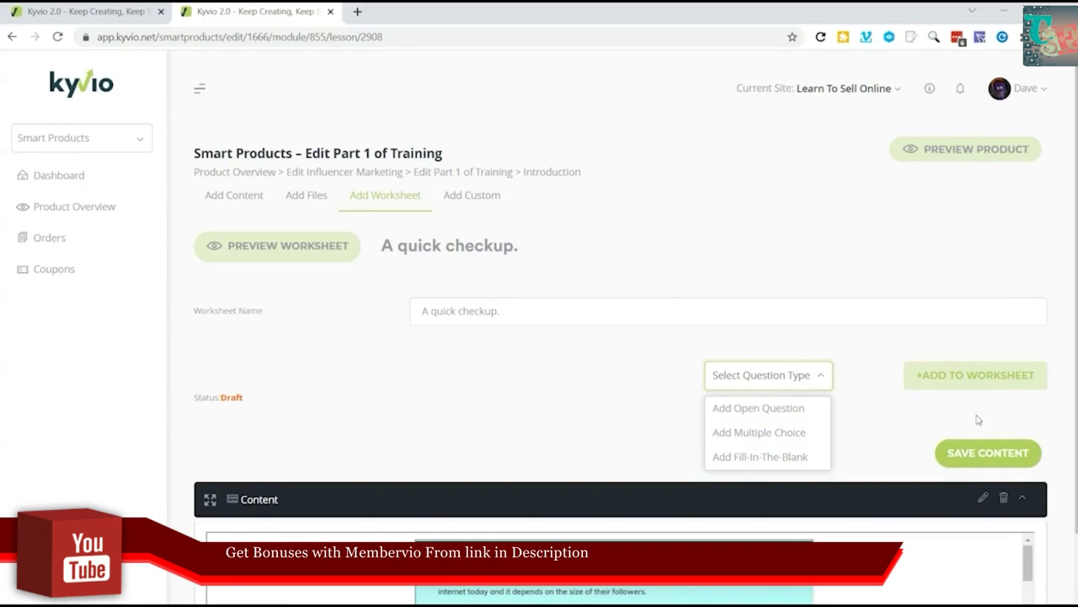
left_click(767, 434)
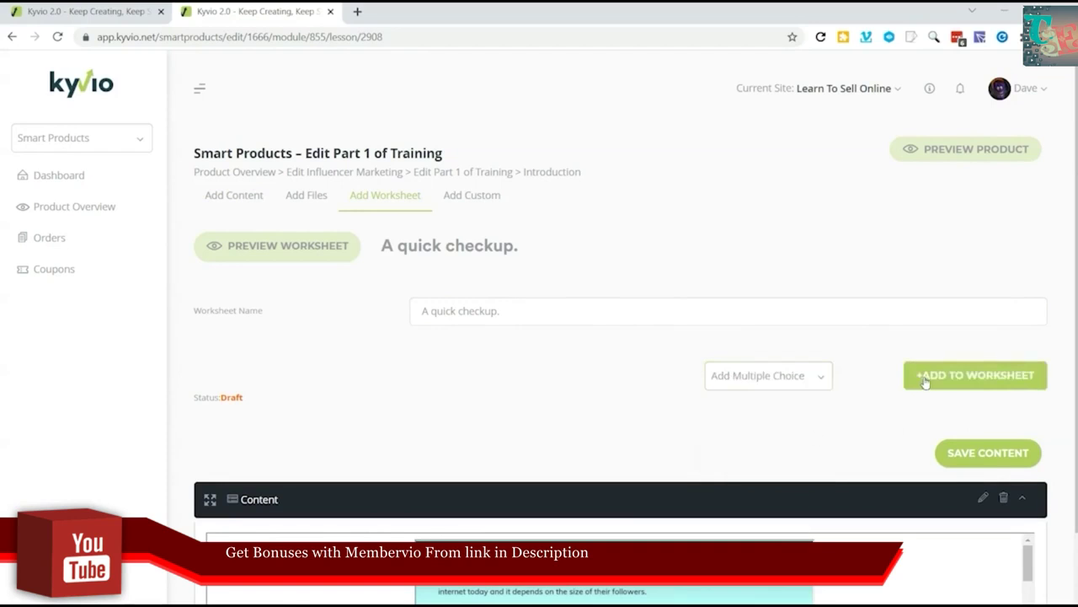
left_click(914, 379)
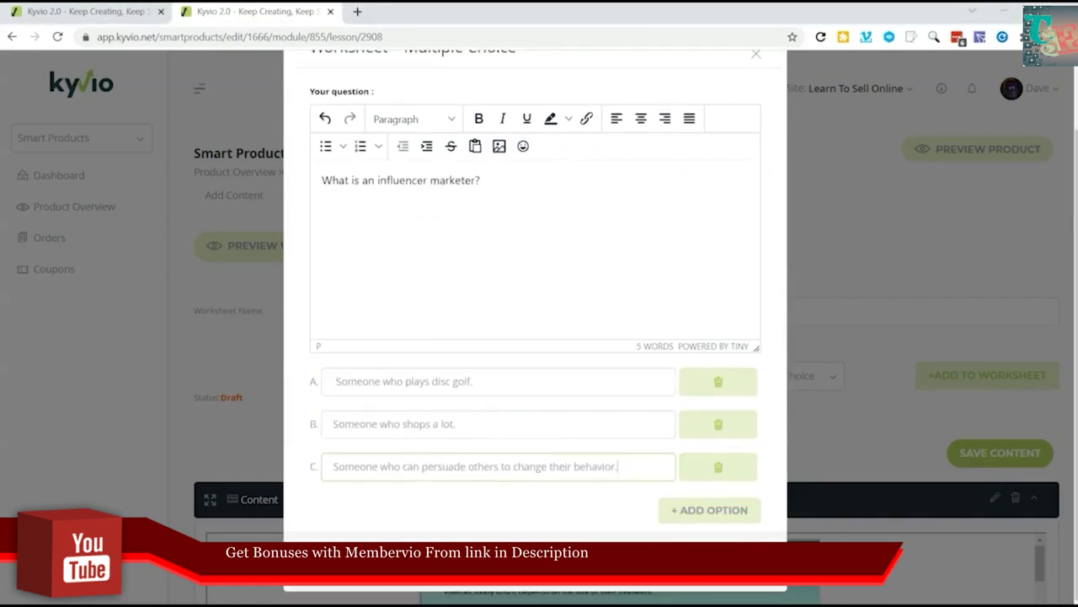
left_click(706, 509)
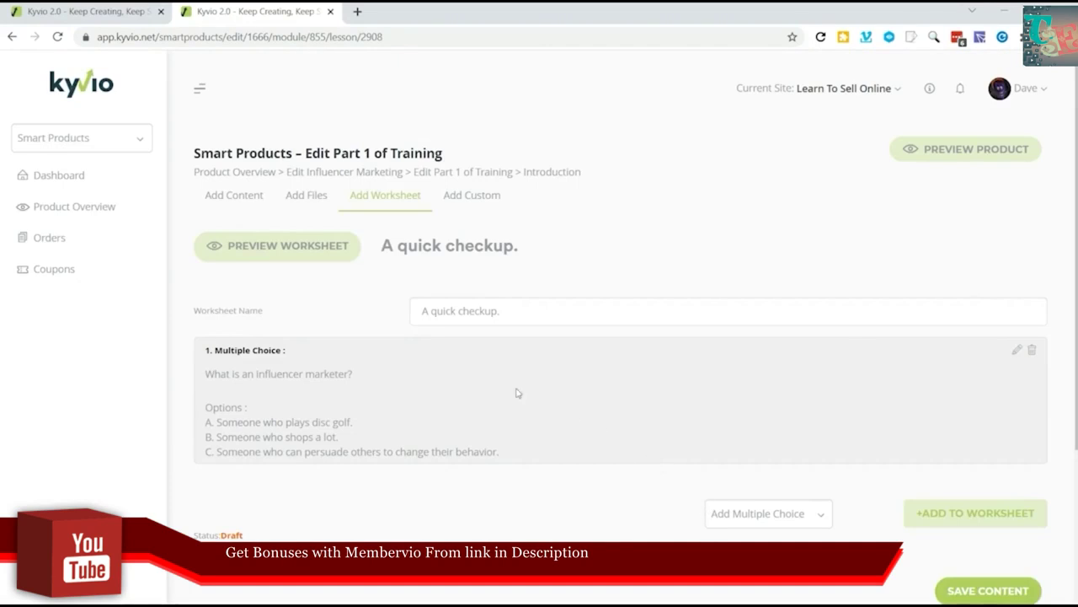
- Save the worksheet to the Introduction lesson, preview the lesson page, then move to Add Files
left_click(1004, 591)
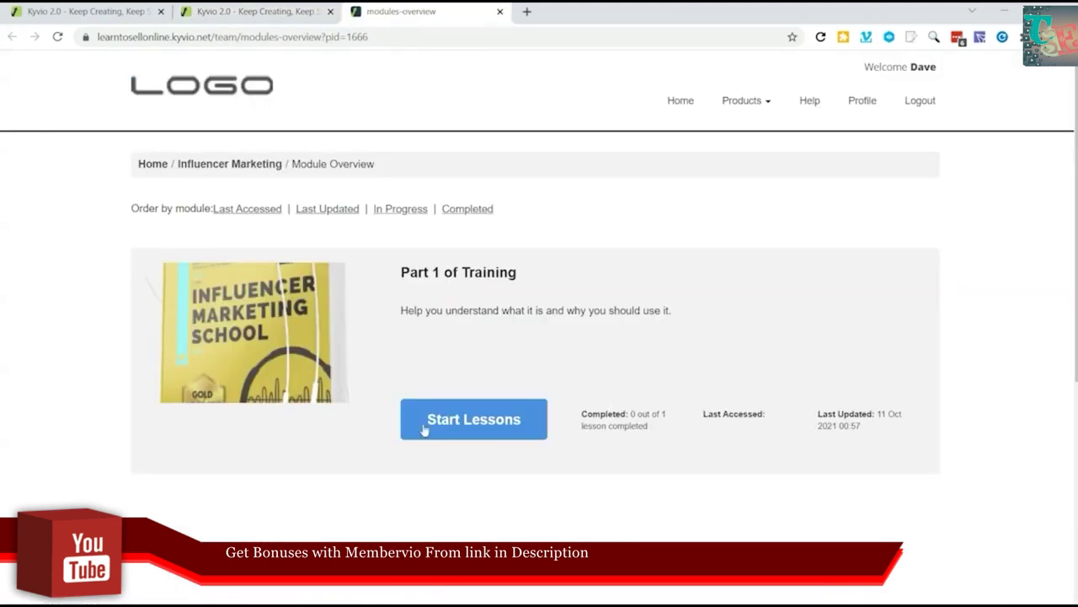
left_click(447, 429)
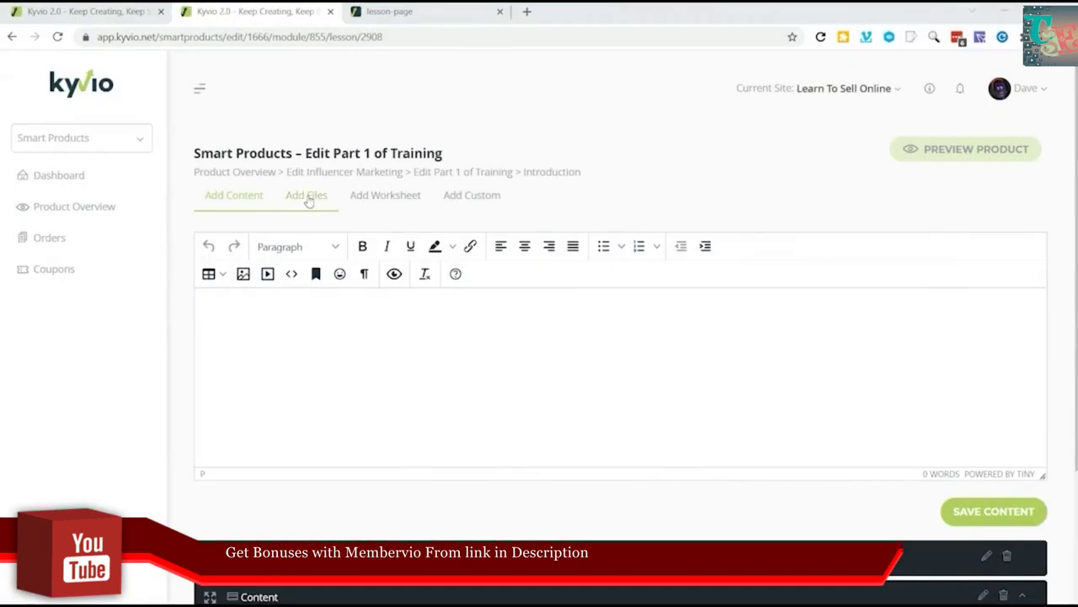
left_click(309, 201)
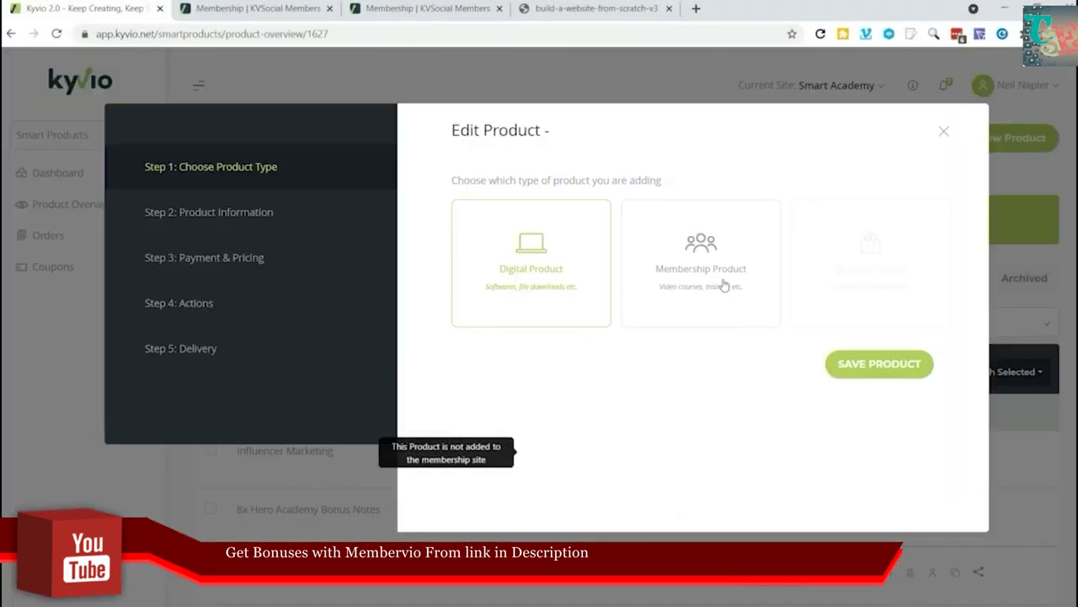
- Make Influencer Marketing a membership product with an action triggered by purchasing the Free price
left_click(717, 284)
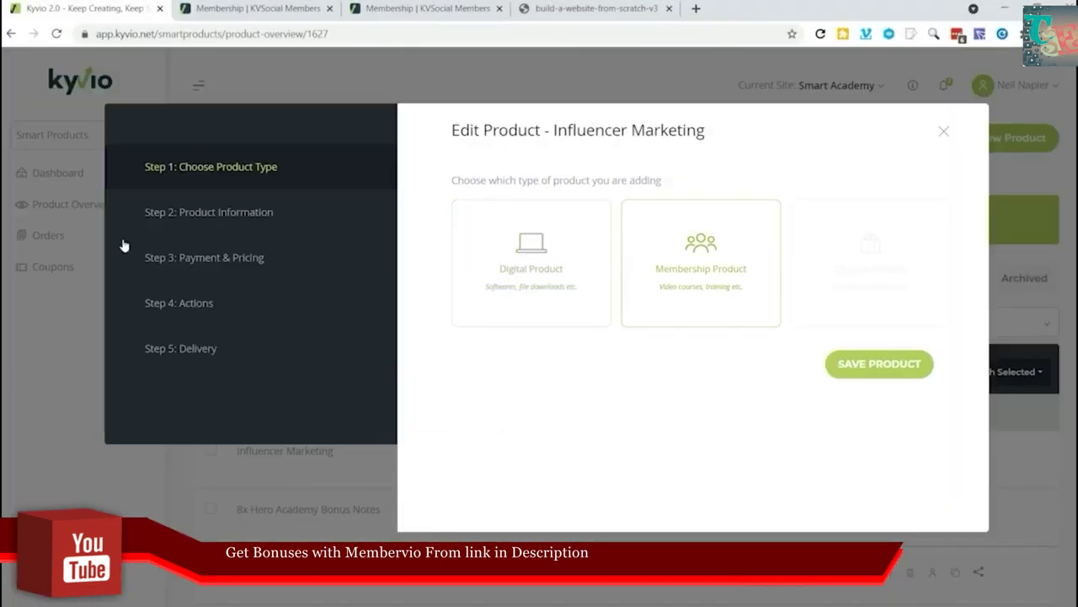
left_click(195, 302)
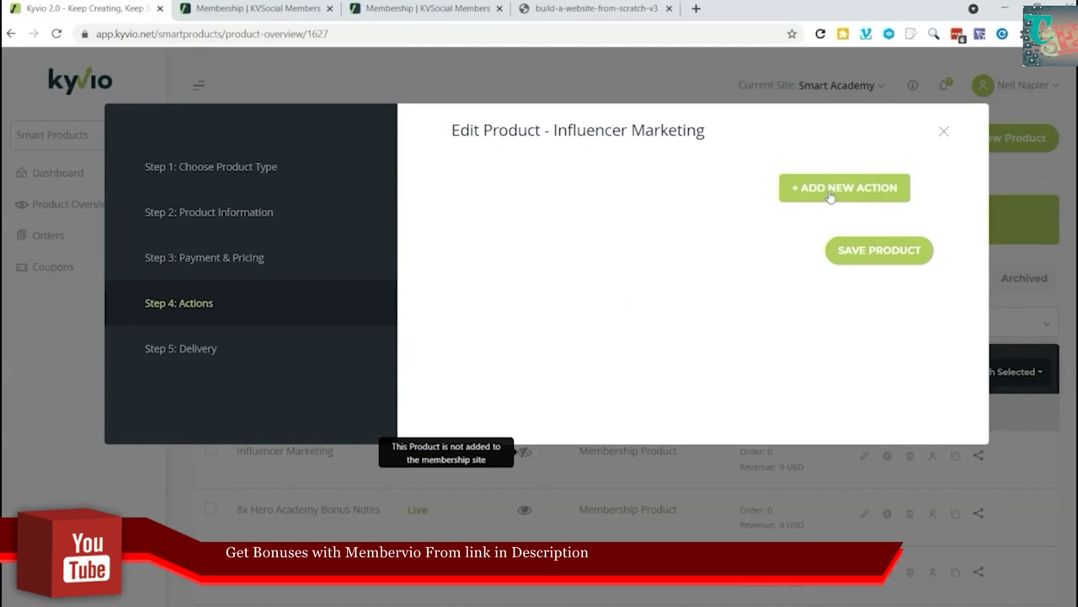
left_click(830, 190)
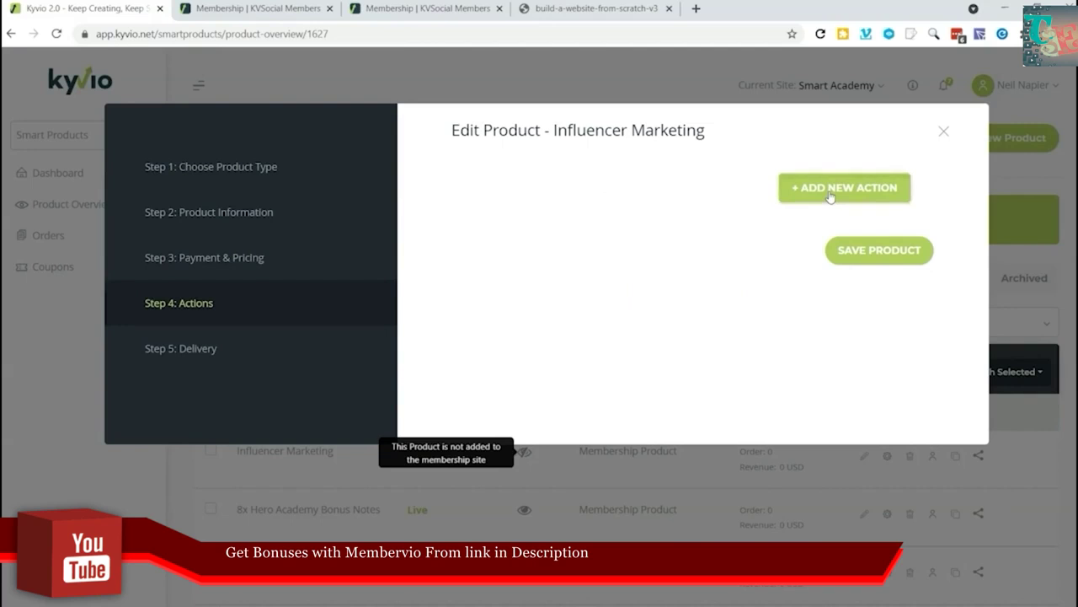
left_click(731, 227)
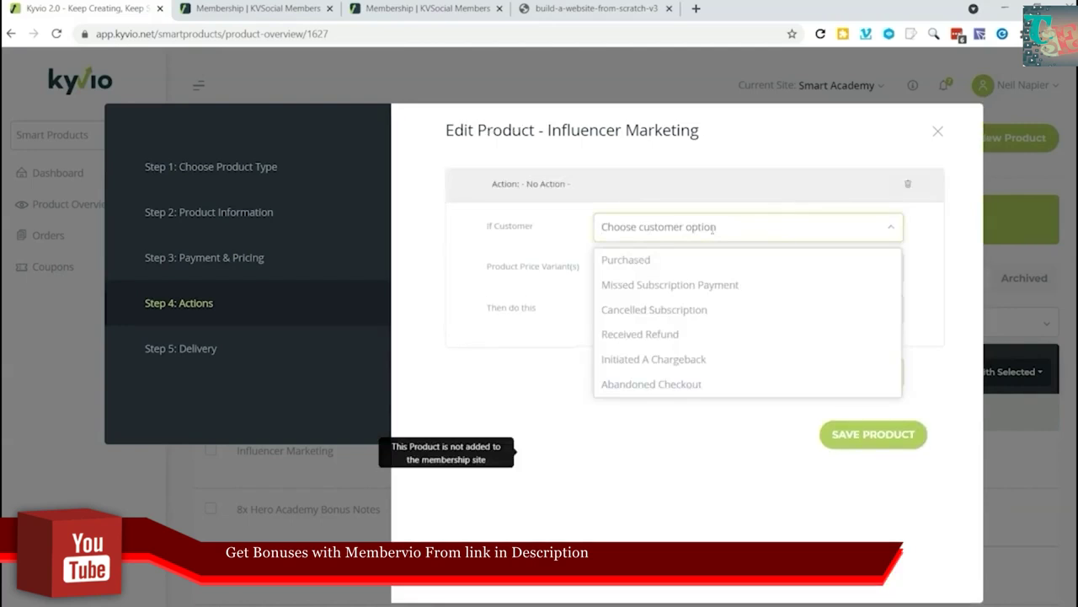
left_click(682, 263)
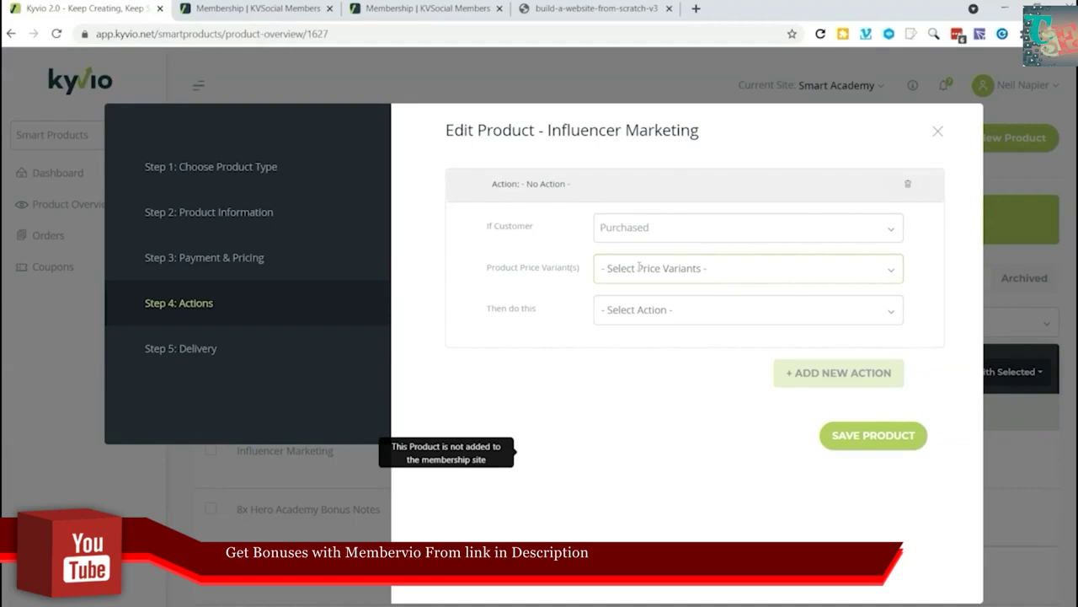
left_click(637, 269)
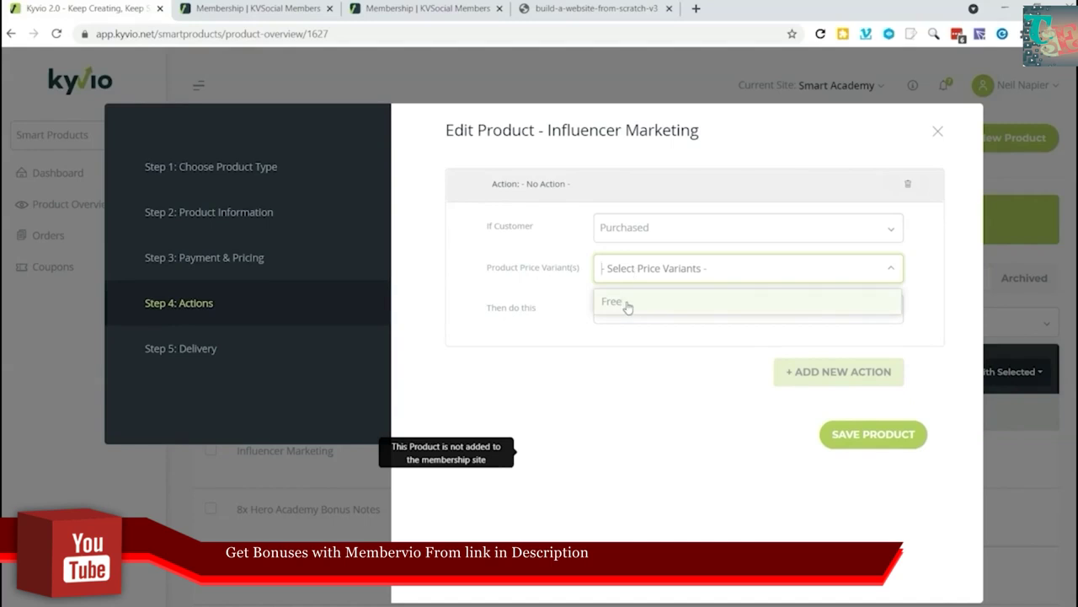
left_click(628, 304)
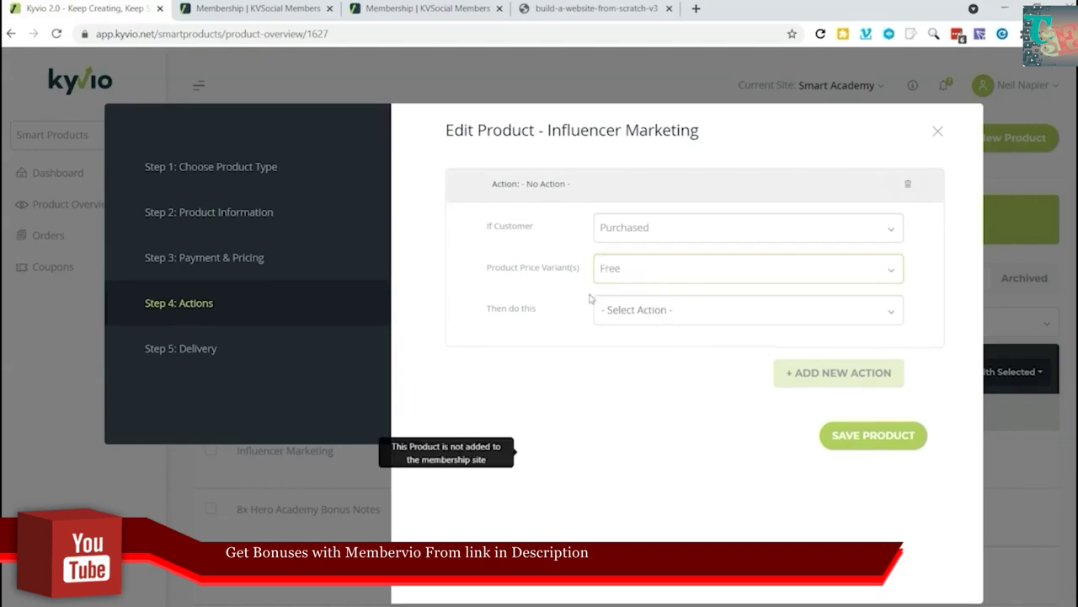
left_click(645, 310)
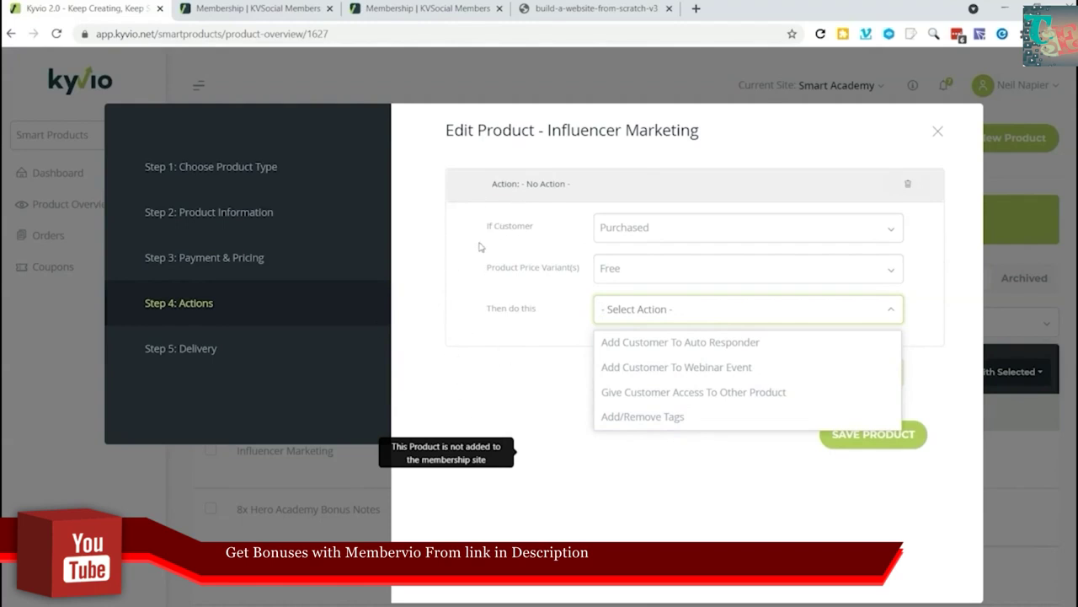
left_click(936, 132)
- Create coupon code 'Demo' with a value of 10 applied to the Free price
left_click(52, 242)
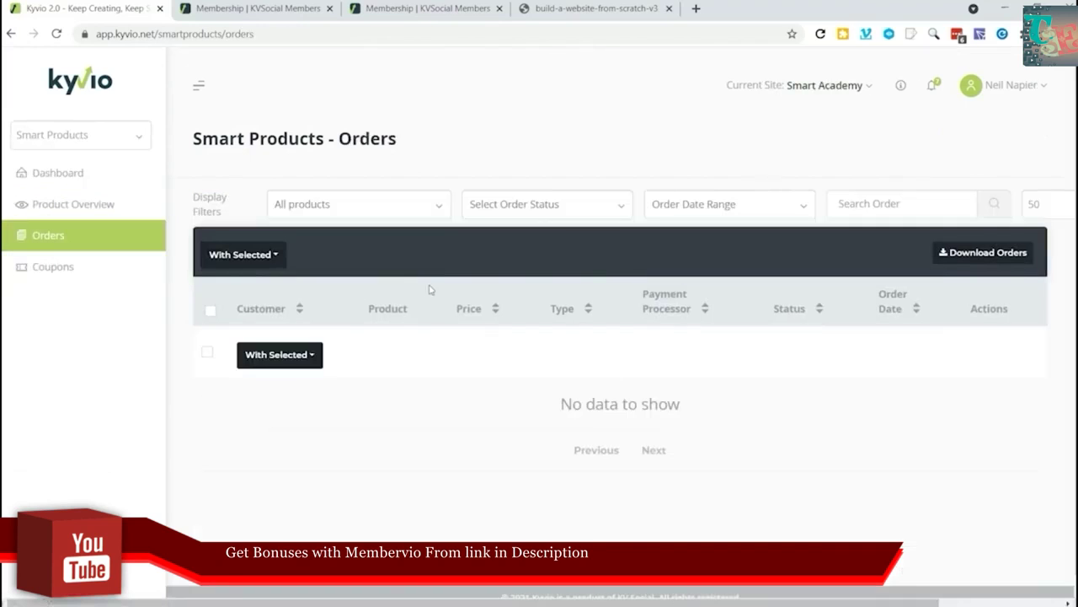
left_click(53, 266)
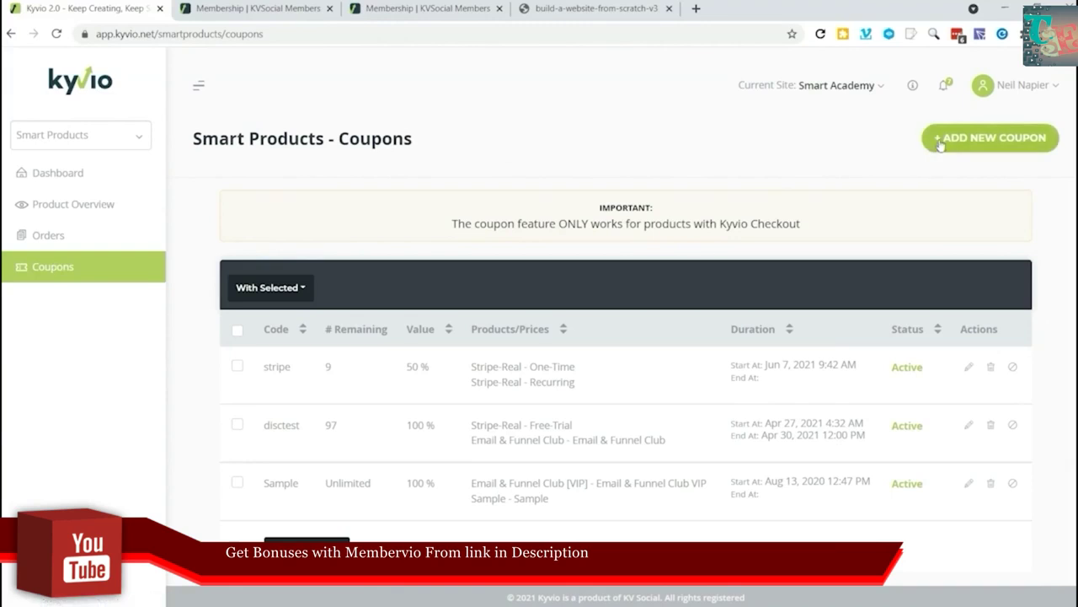
left_click(973, 135)
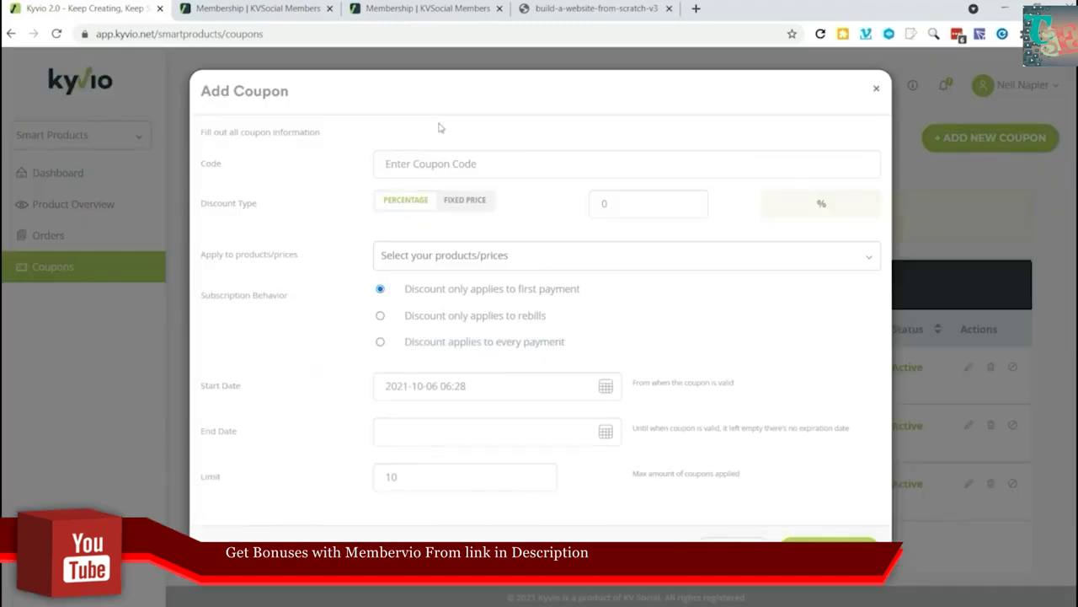
left_click(461, 163)
type("D")
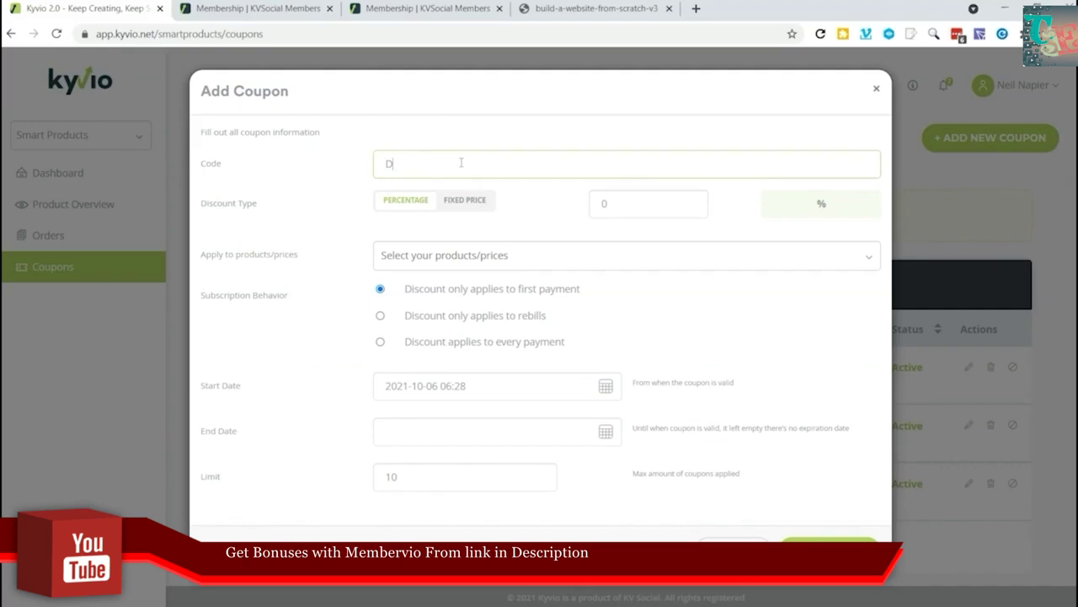
type("emo")
left_click_drag(666, 205, 532, 208)
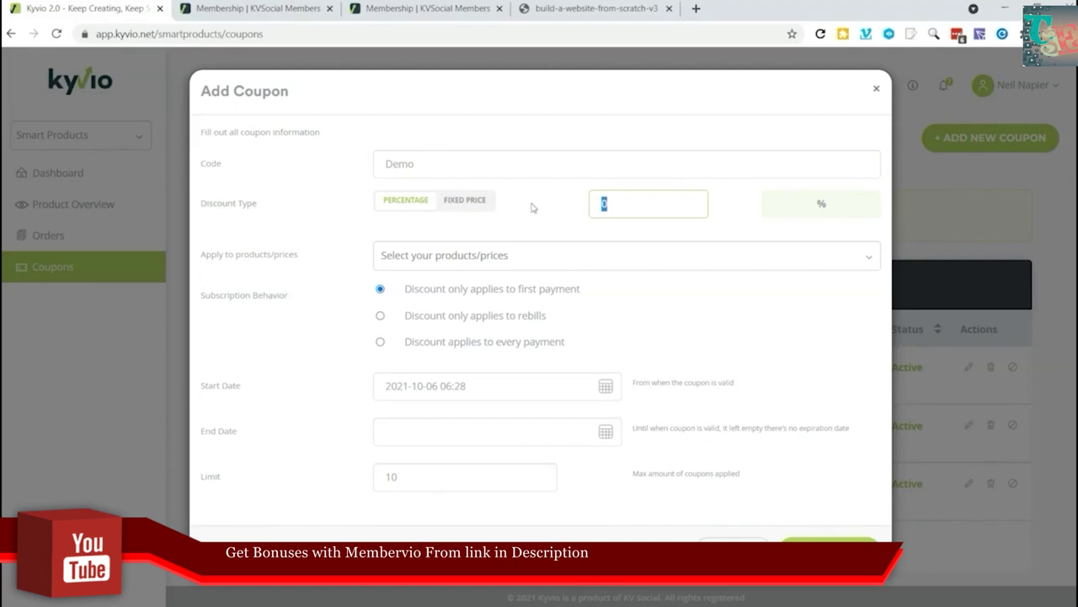
type("10")
left_click(528, 254)
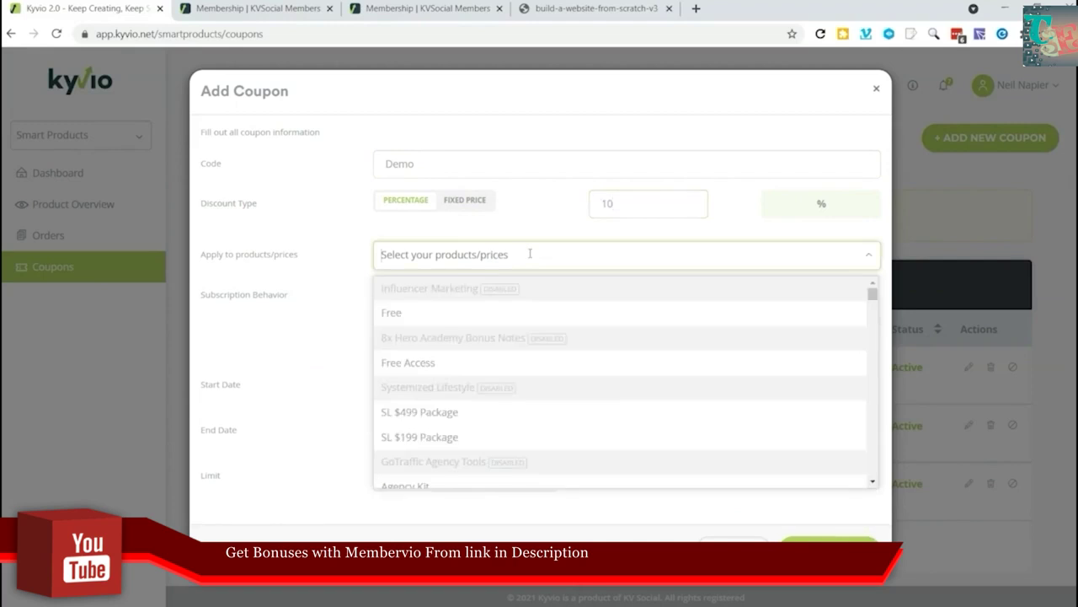
left_click(412, 312)
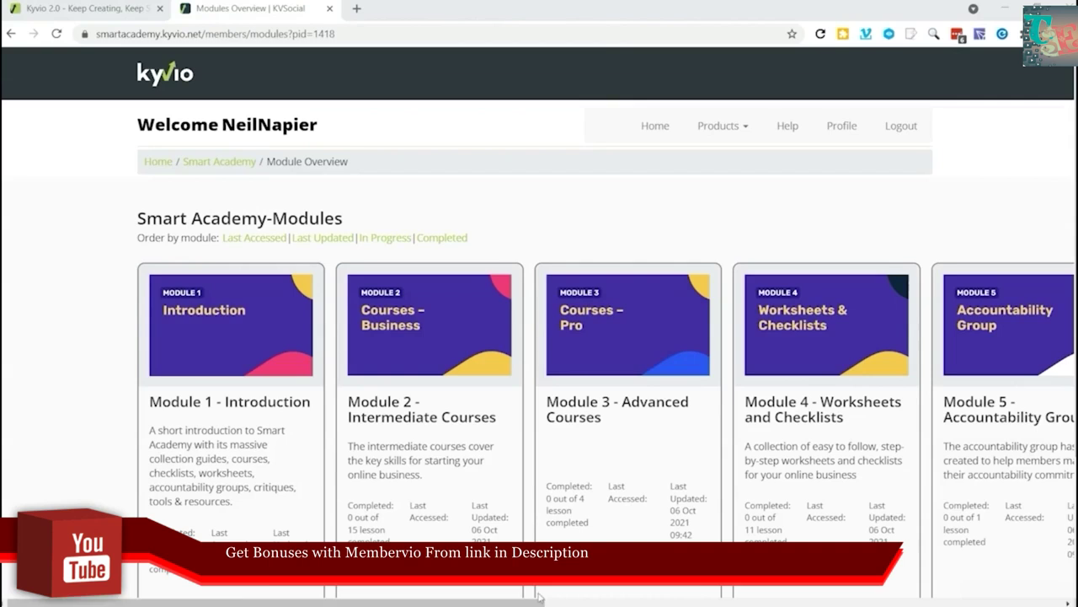
- Start the Module 2 - Intermediate Courses lessons and highlight the 'What this Session Is...' heading
left_click_drag(541, 599, 863, 598)
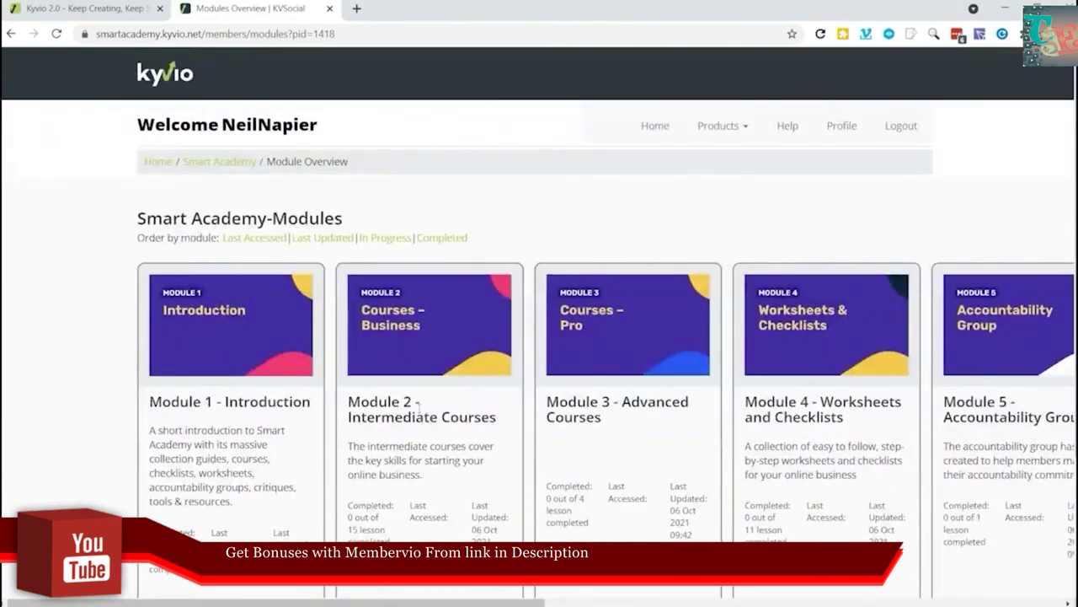
left_click_drag(348, 401, 459, 419)
left_click(453, 416)
scroll(399, 437, "down", 2)
left_click(400, 440)
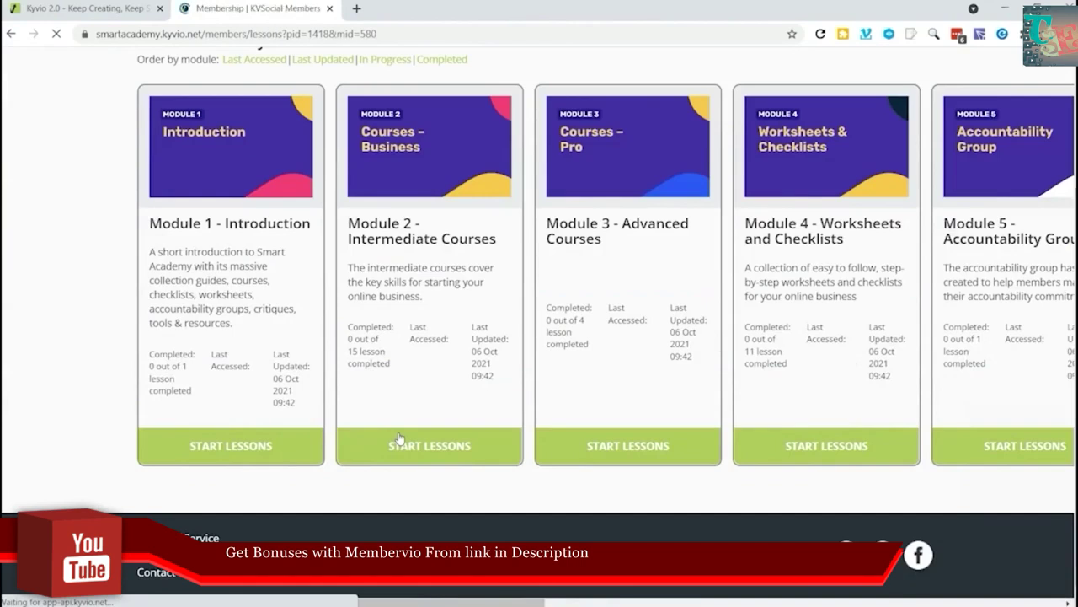
scroll(542, 345, "down", 2)
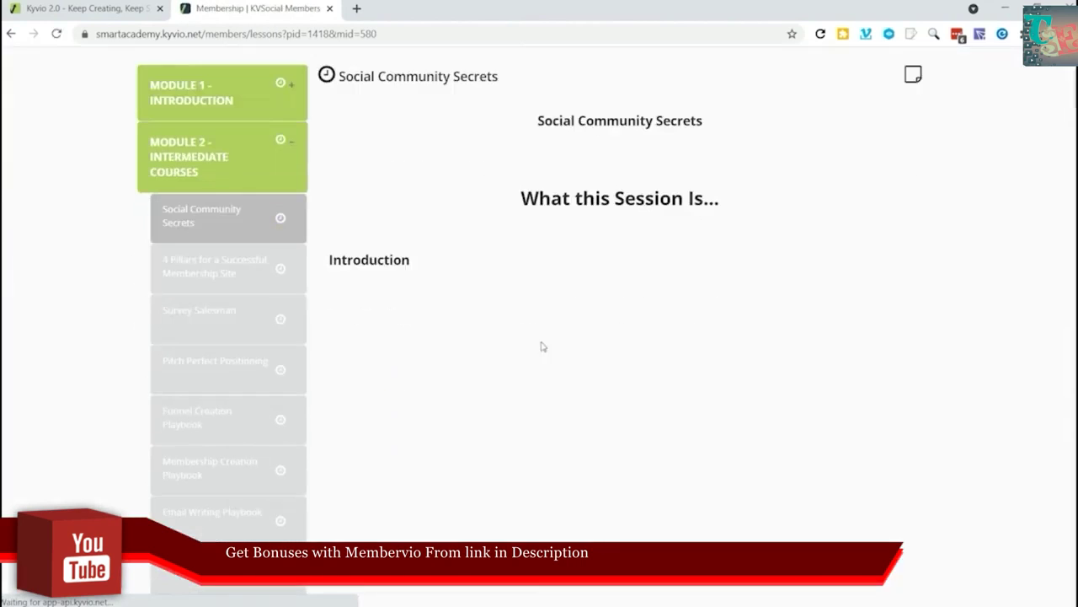
left_click_drag(522, 197, 746, 207)
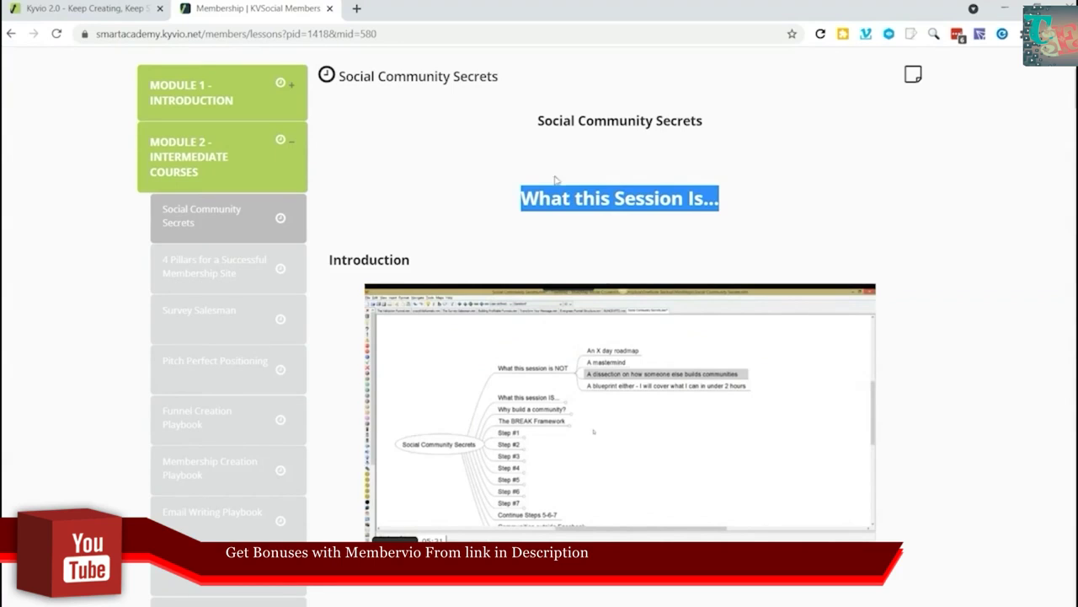
- Highlight both headings of the Social Community Secrets lesson
left_click(539, 119)
left_click_drag(539, 118, 689, 189)
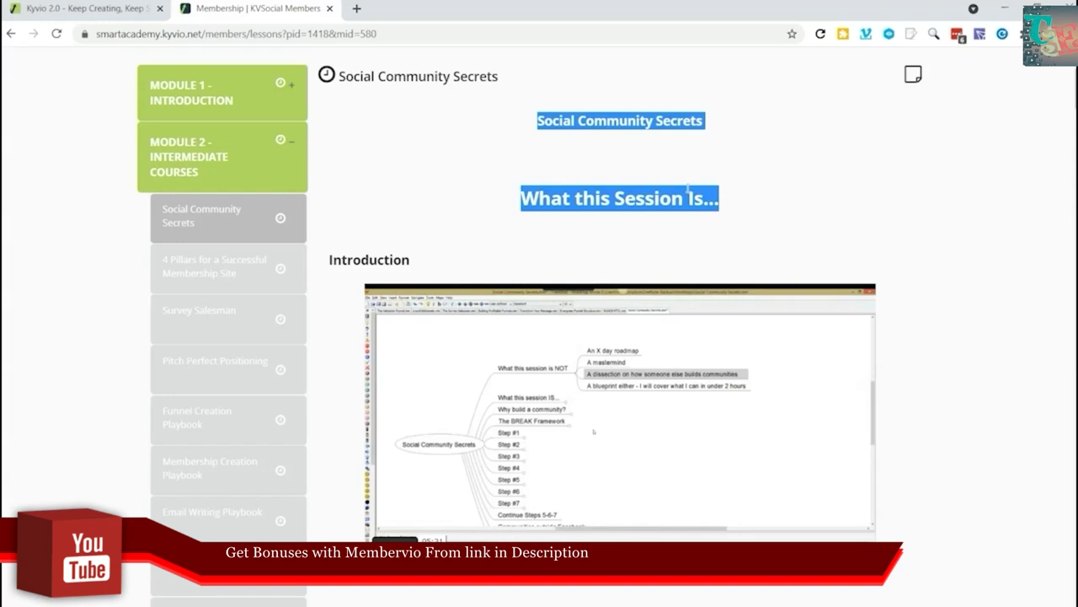